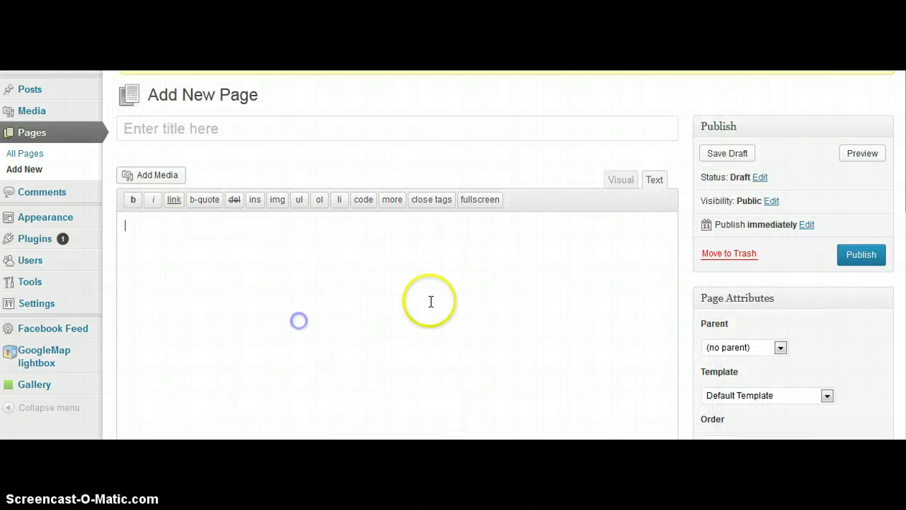
Paste the Avalon property description into the page body and delete the announcement disclaimer, copyright line and # sign at its end
key(ctrl+v)
scroll(538, 281, down, 4)
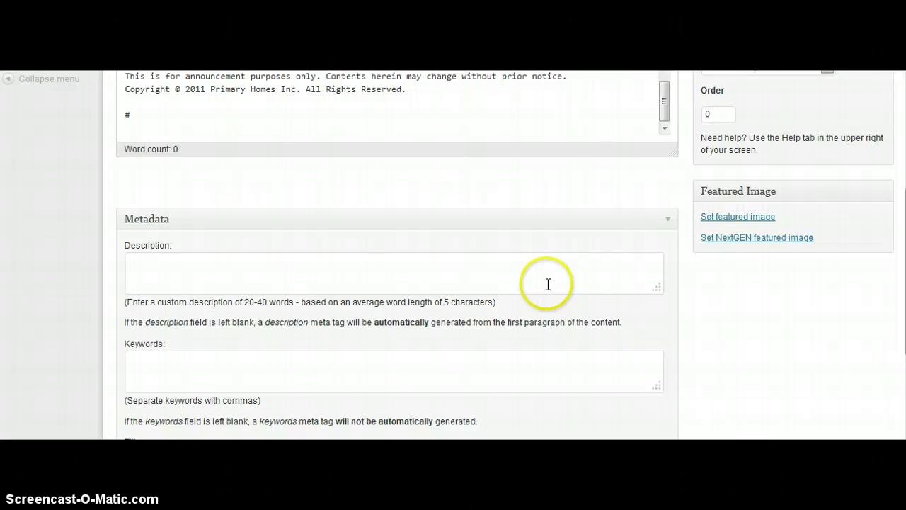
scroll(544, 283, up, 2)
drag(178, 192, 106, 197)
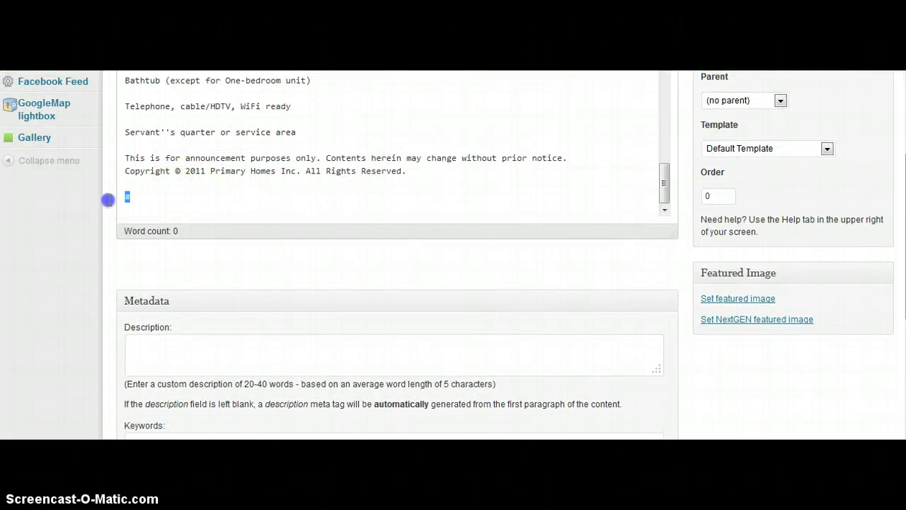
click(417, 170)
click(374, 181)
drag(129, 177, 126, 158)
key(BackSpace)
scroll(389, 173, up, 4)
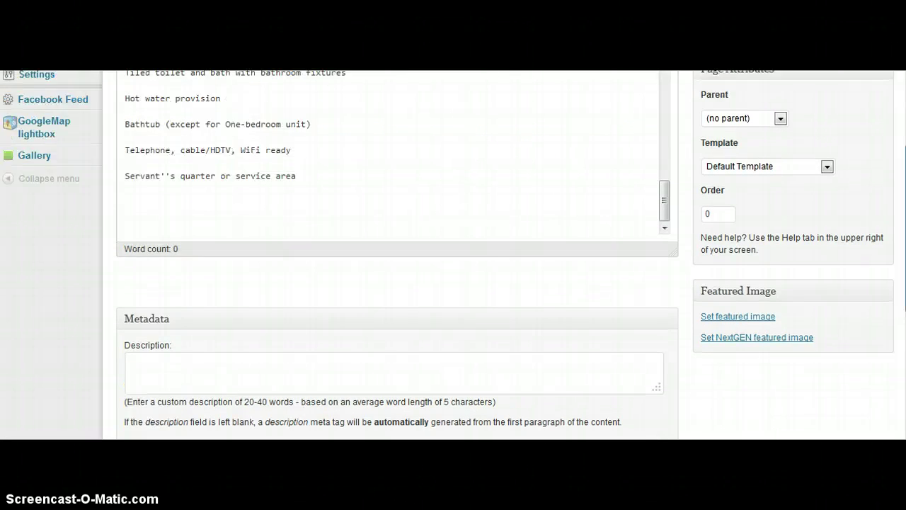
Copy the word "Avalon" from the first paragraph of the body into the page title
drag(663, 429, 683, 196)
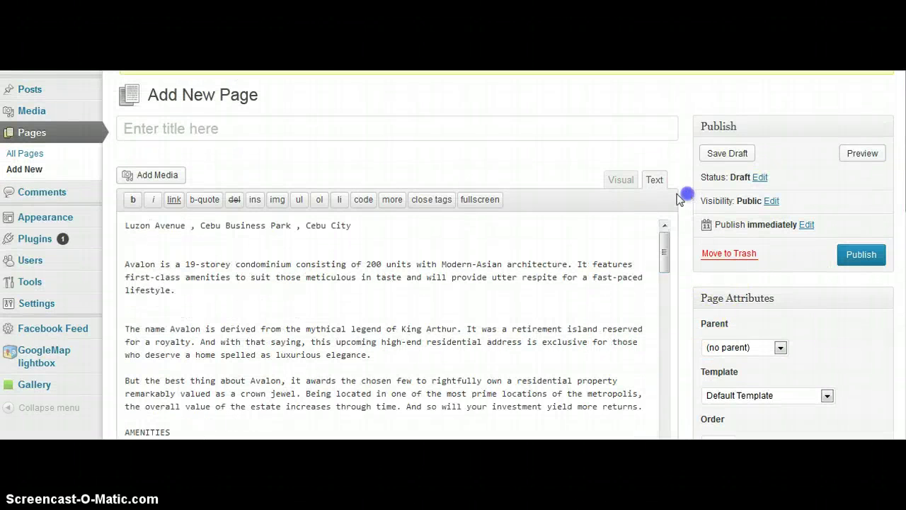
click(159, 264)
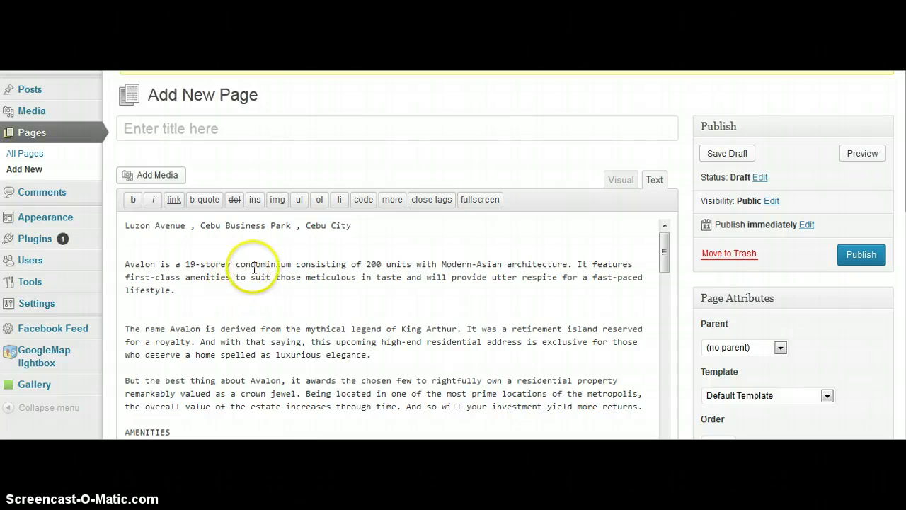
double_click(155, 266)
key(ctrl+c)
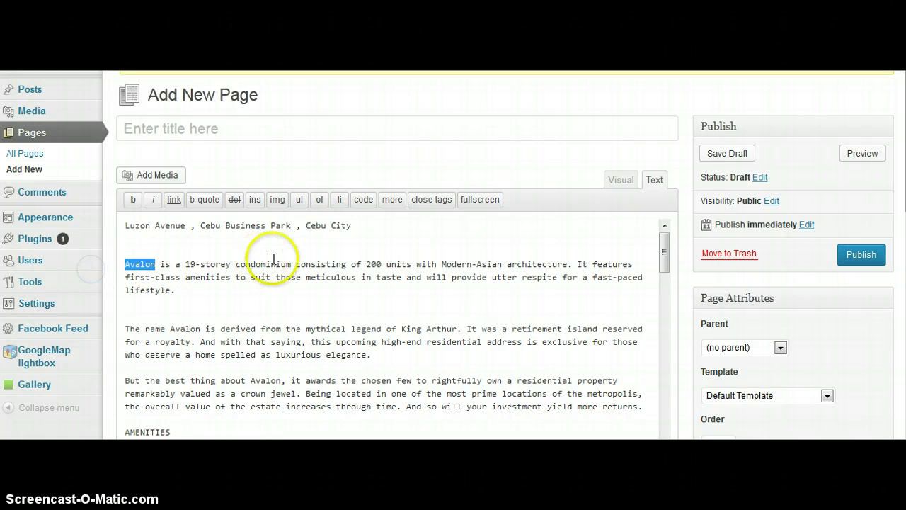
click(197, 127)
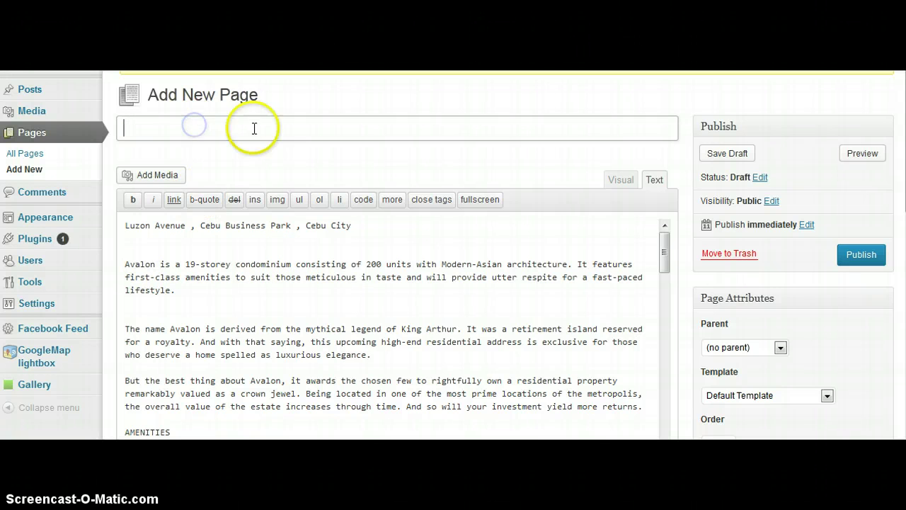
key(ctrl+v)
Complete the page title as "Avalon condominium - Living in Cebu City"
drag(234, 264, 269, 263)
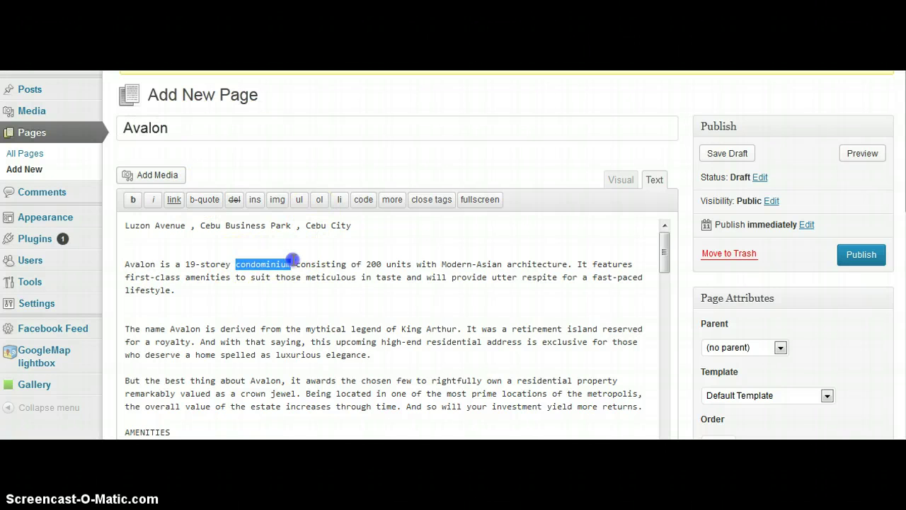
click(233, 126)
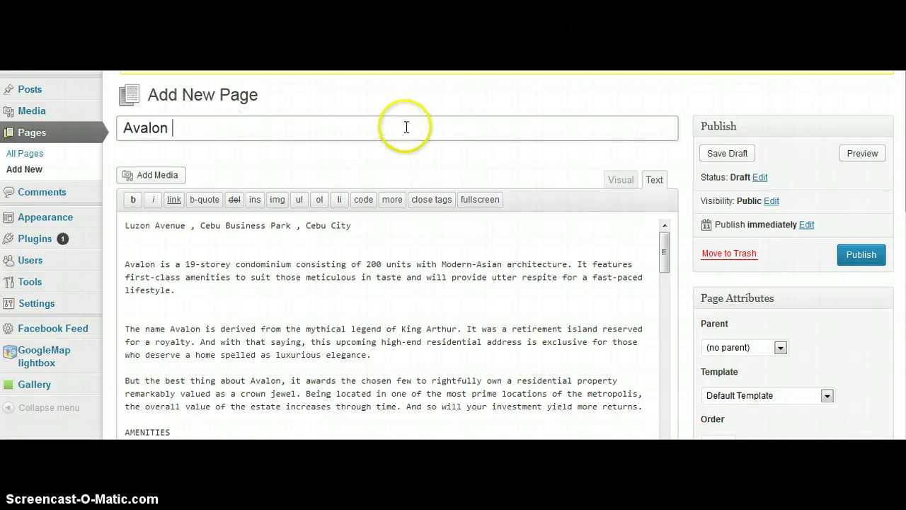
text(condominium)
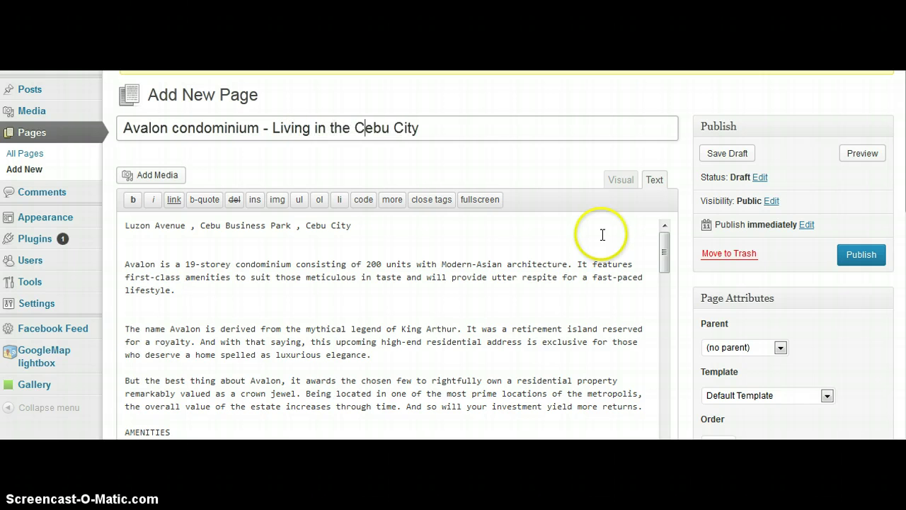
key(Right)
key(Right)
key(Right)
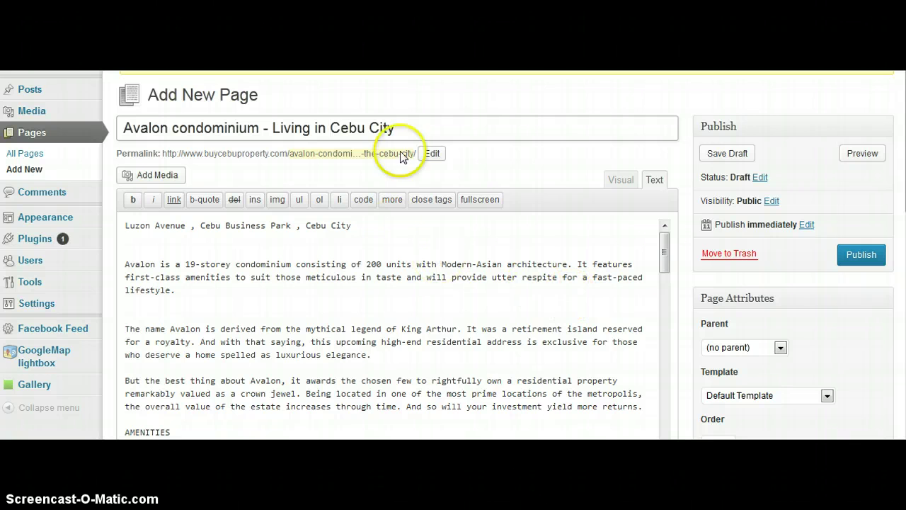
Replace the permalink slug with the copied page title "Avalon condominium - Living in Cebu City"
triple_click(320, 128)
key(ctrl+c)
click(432, 153)
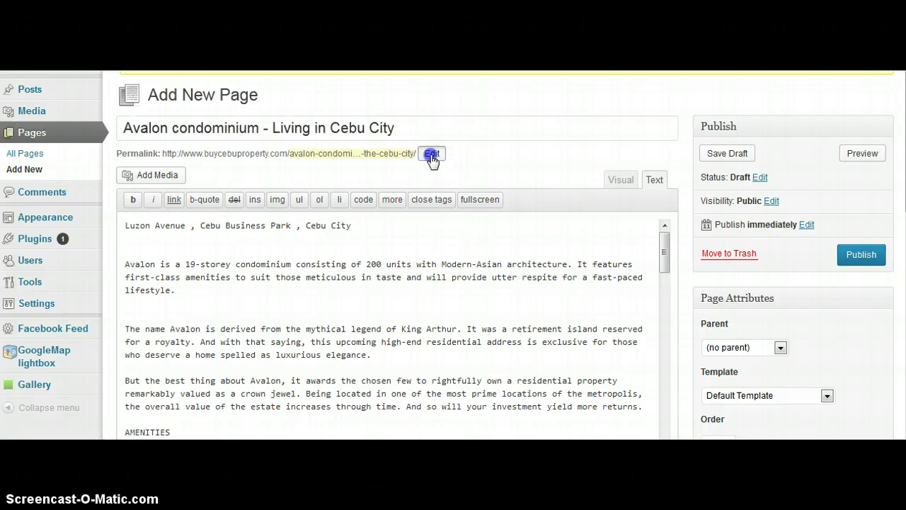
key(ctrl+a)
key(BackSpace)
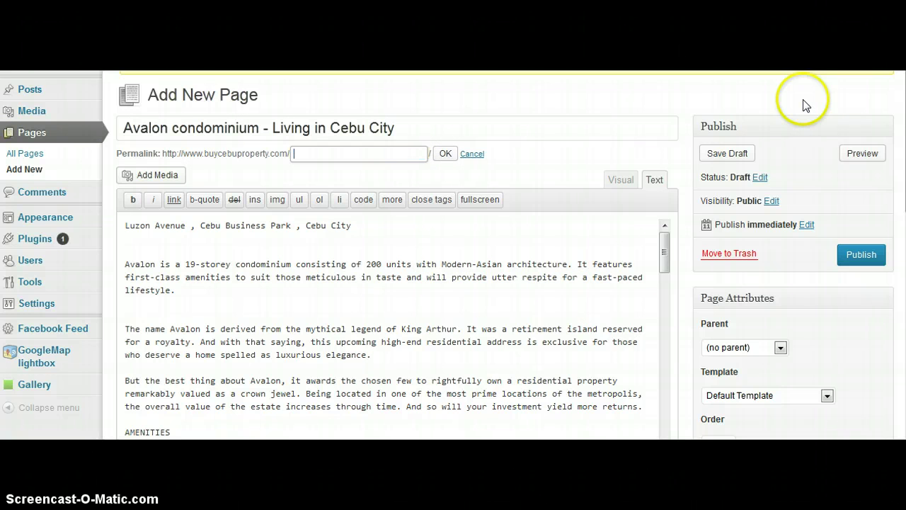
key(ctrl+v)
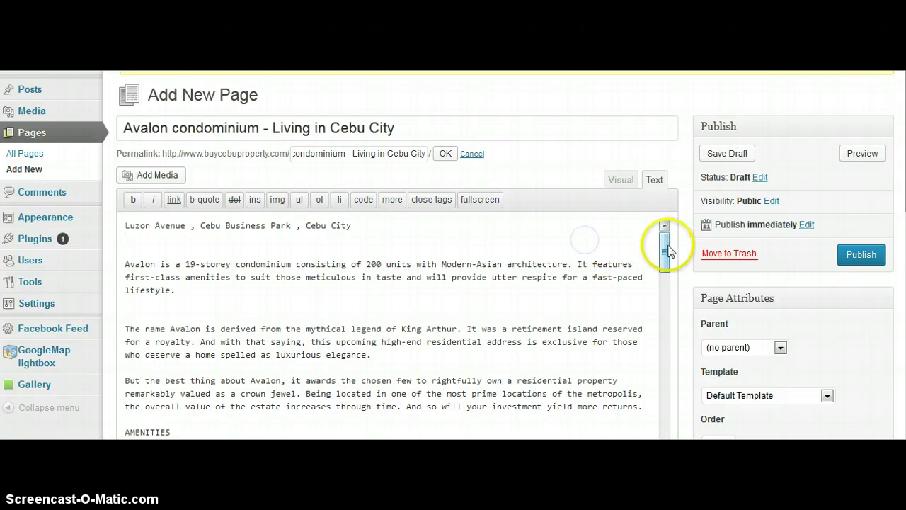
Delete the address line and the blank lines above the first paragraph of the page body
drag(663, 245, 667, 249)
click(378, 229)
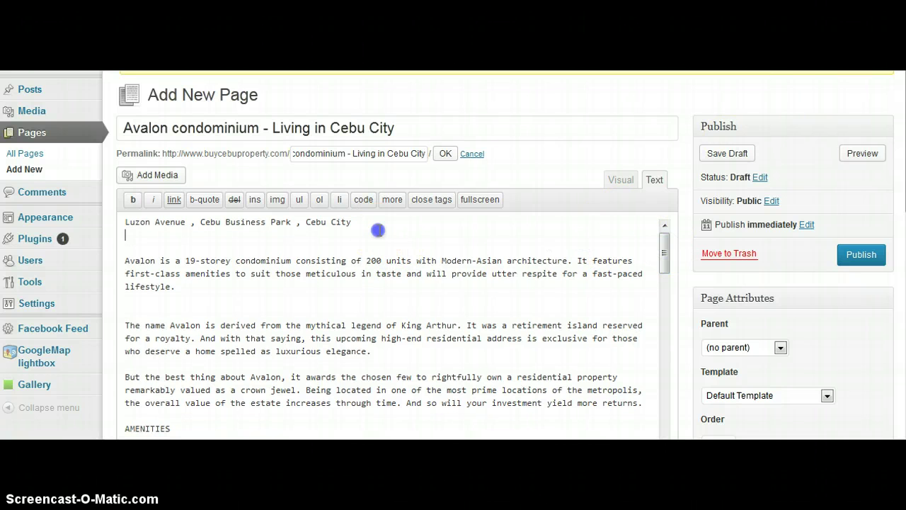
drag(379, 223, 44, 232)
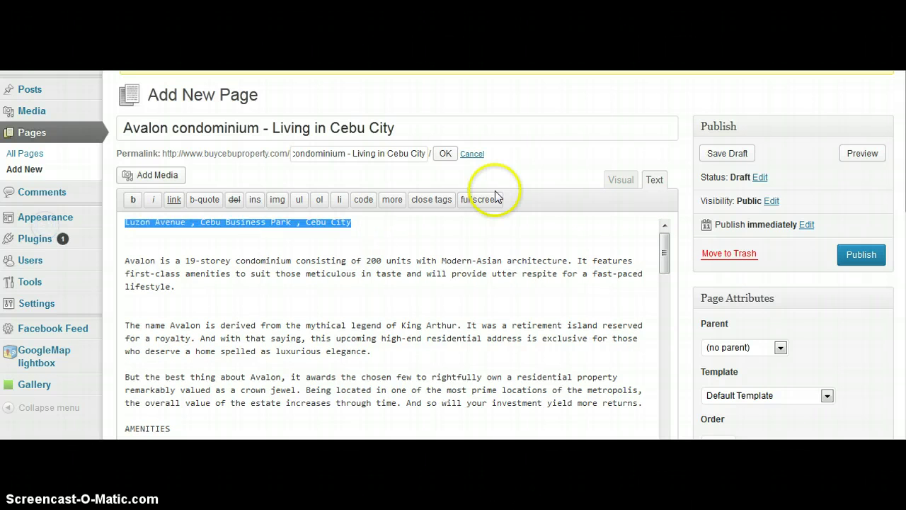
key(BackSpace)
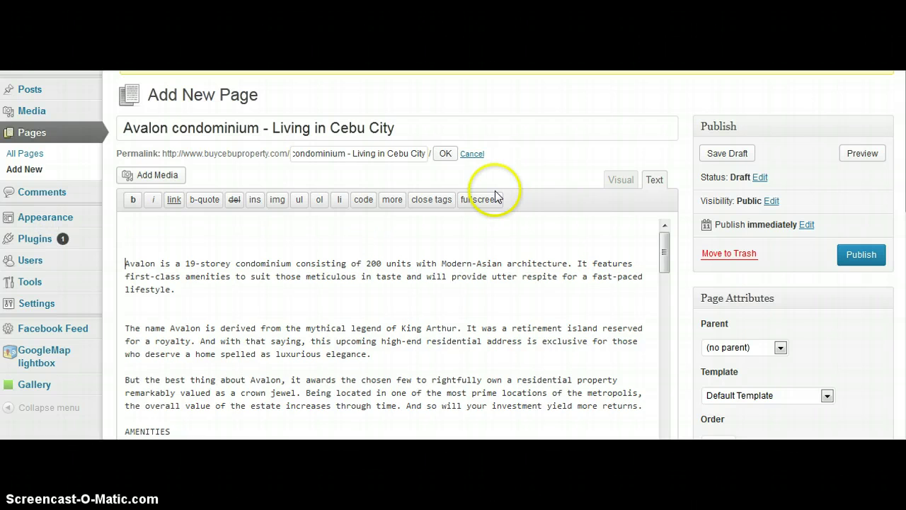
key(BackSpace)
key(BackSpace)
key(BackSpace)
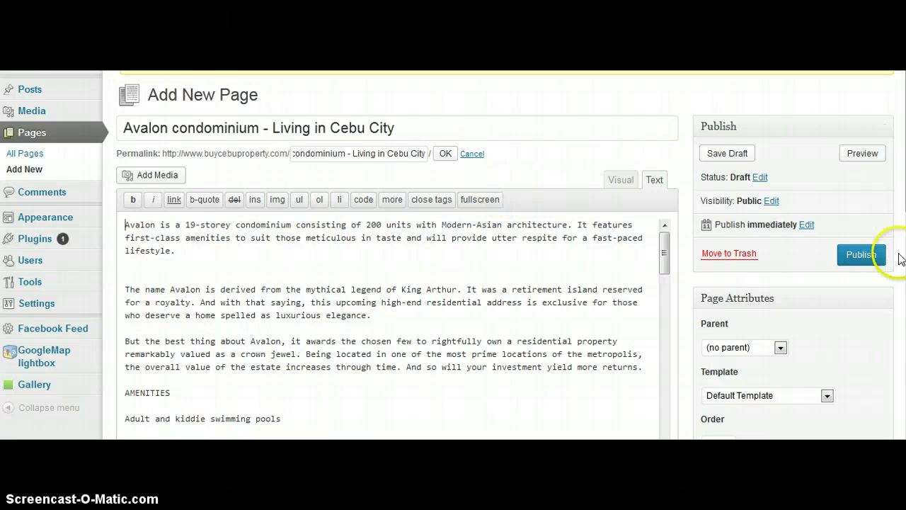
Review the available page template options and the page attributes
scroll(897, 258, down, 10)
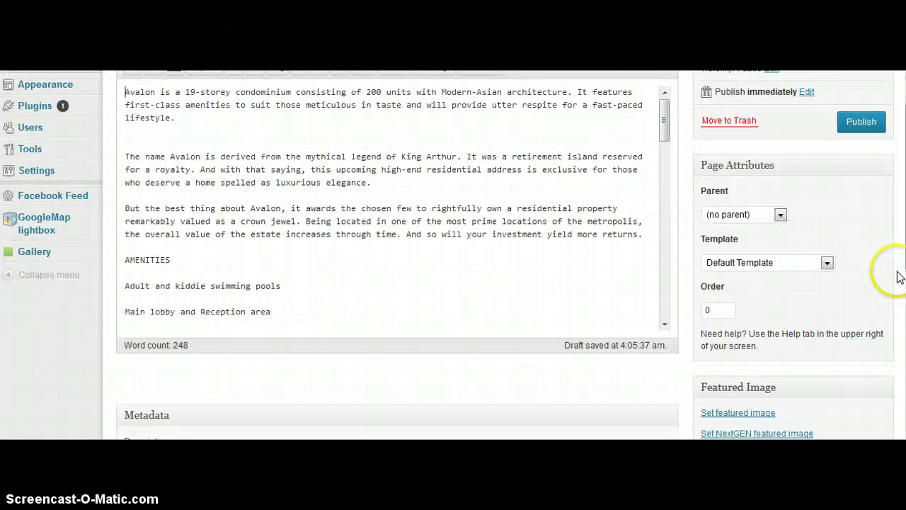
scroll(903, 277, up, 2)
scroll(900, 277, up, 1)
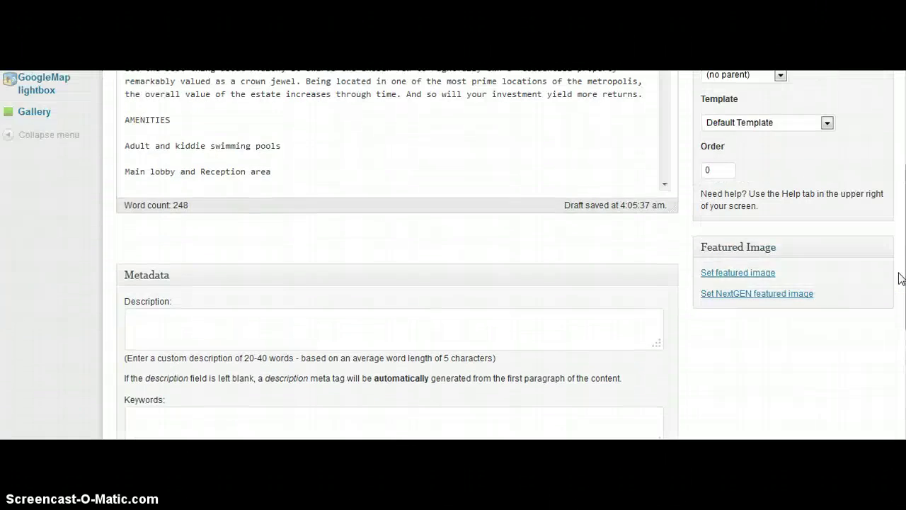
click(827, 150)
click(747, 264)
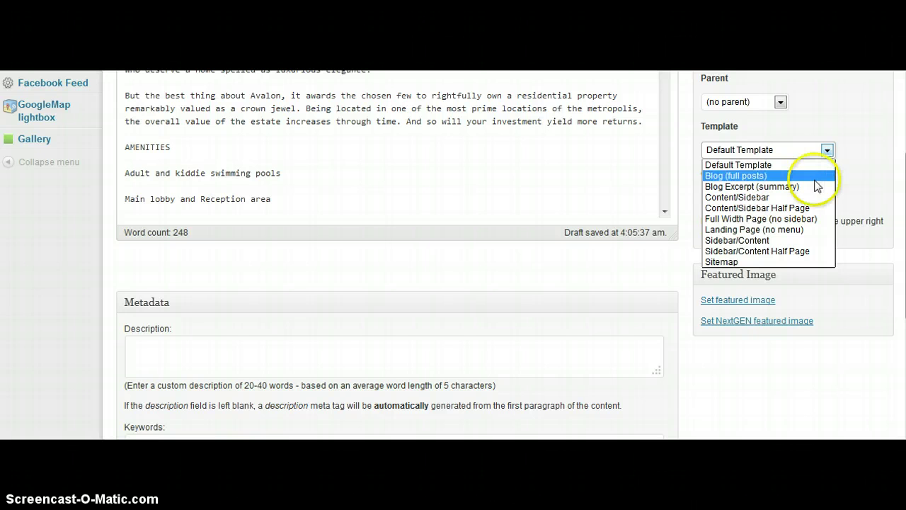
click(826, 150)
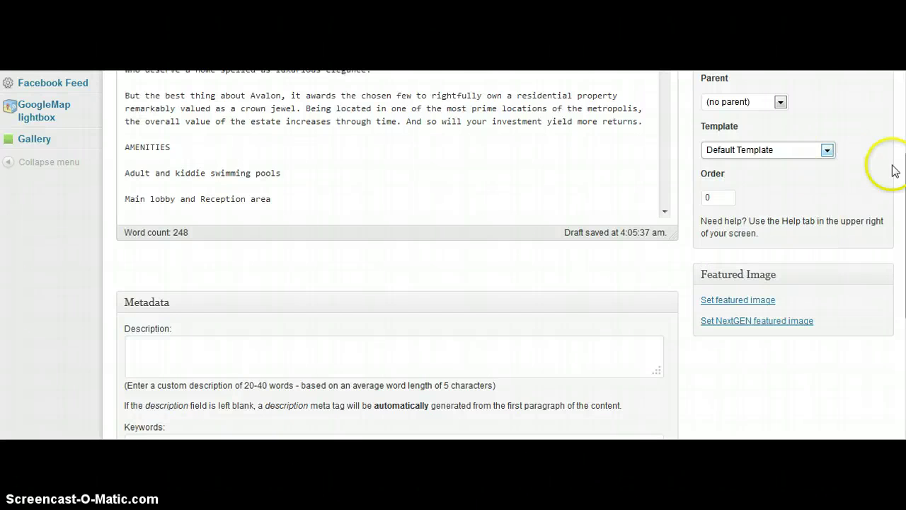
scroll(889, 162, up, 3)
scroll(878, 230, down, 2)
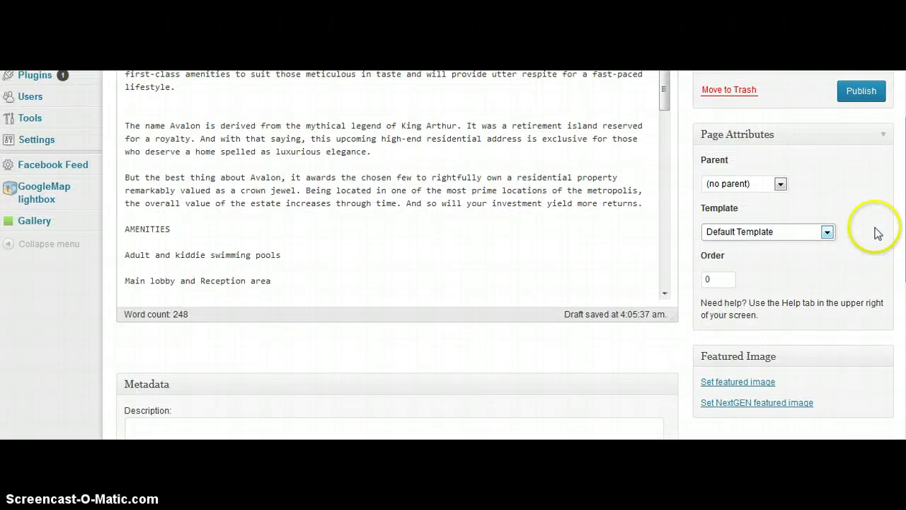
scroll(876, 226, up, 2)
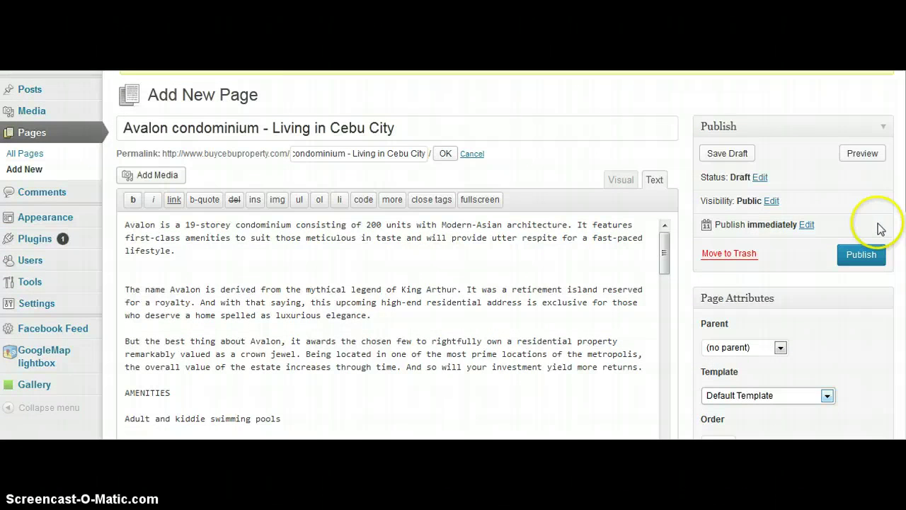
scroll(857, 301, down, 1)
scroll(857, 301, down, 1)
scroll(784, 273, up, 2)
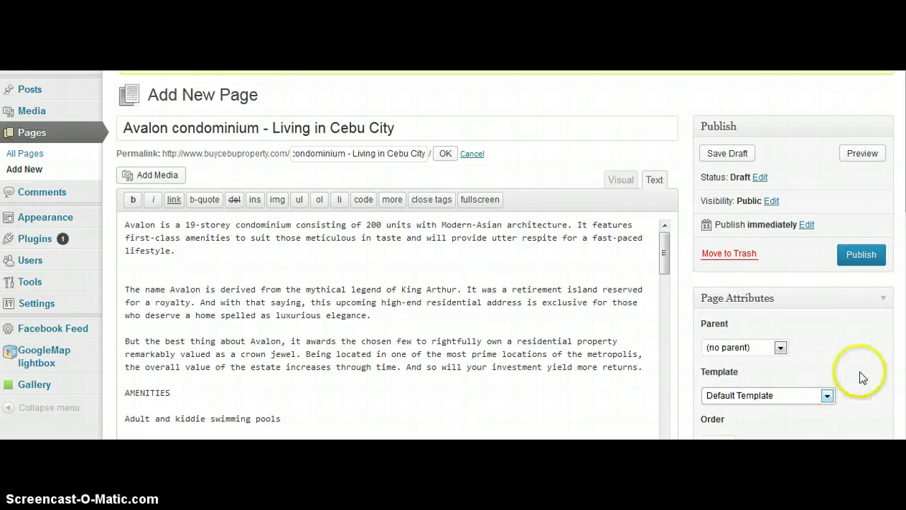
Set the page template to Content/Sidebar
click(826, 397)
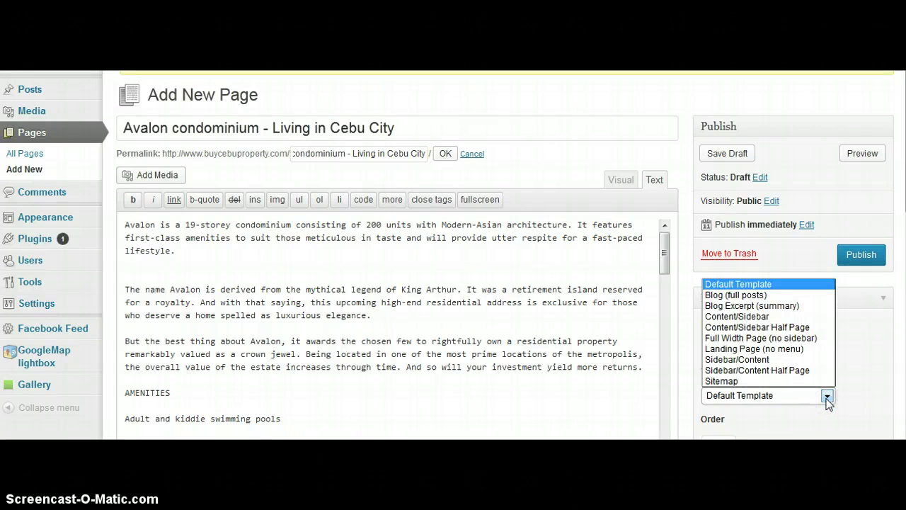
click(827, 397)
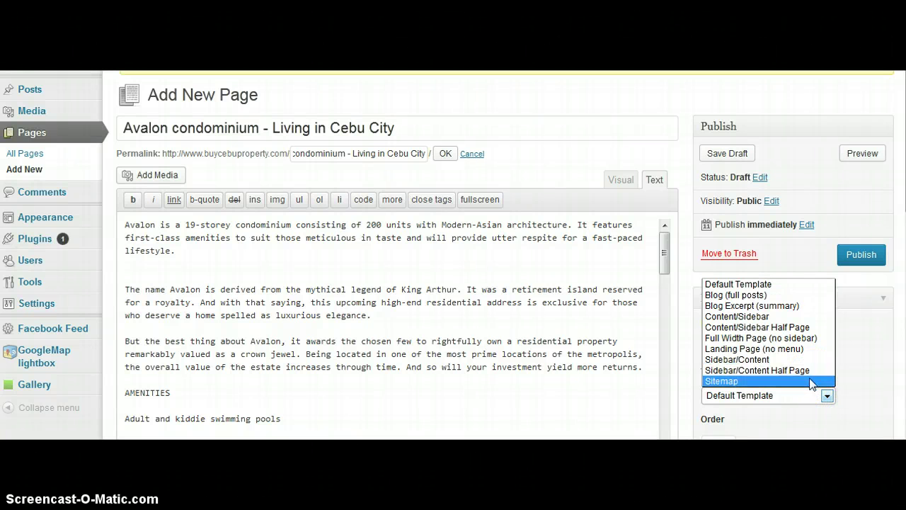
click(803, 317)
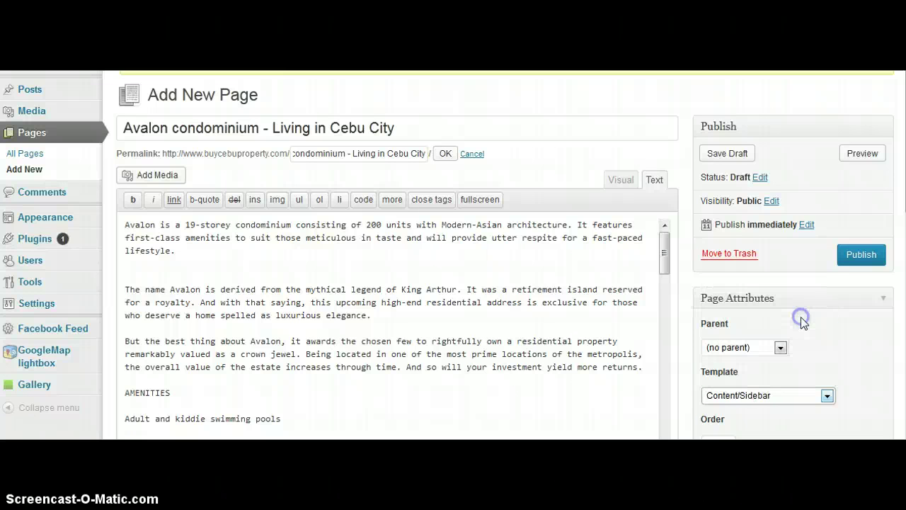
Enter "Avalon condominium - Living in Cebu City" as the keywords in the page's metadata
scroll(537, 267, down, 8)
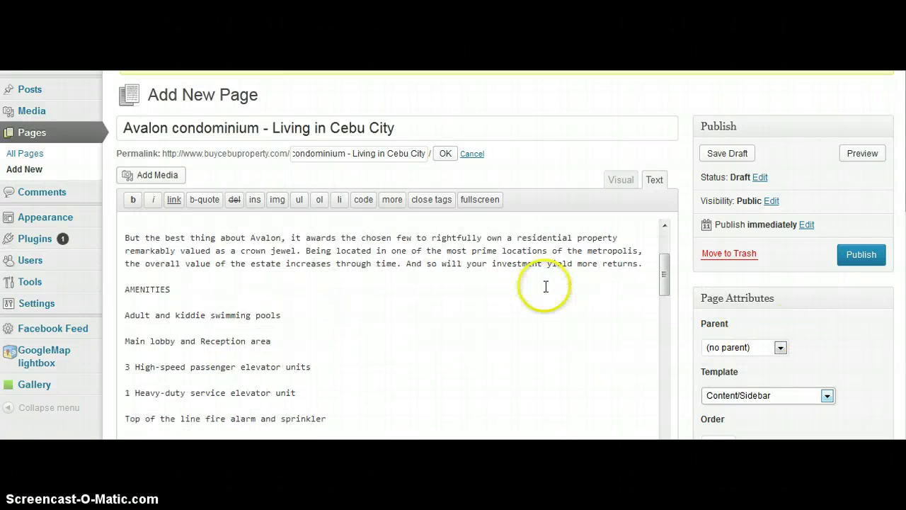
scroll(804, 303, down, 10)
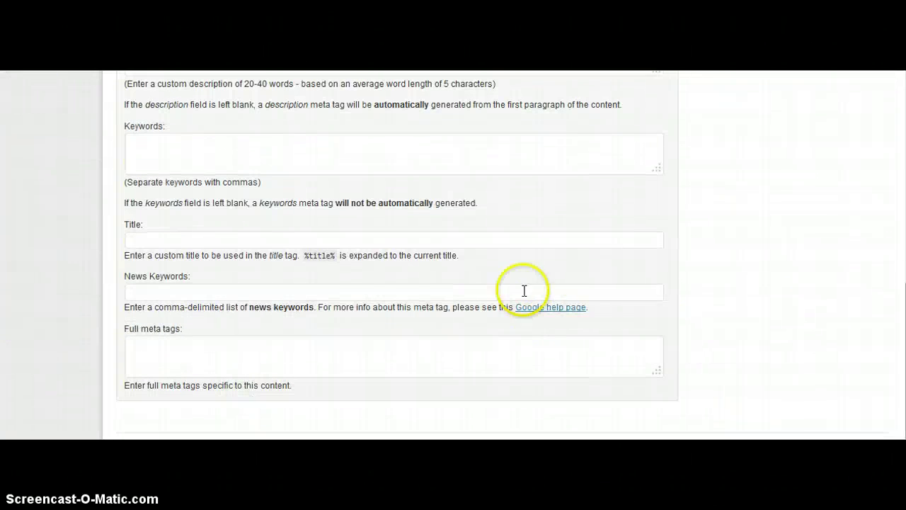
click(354, 167)
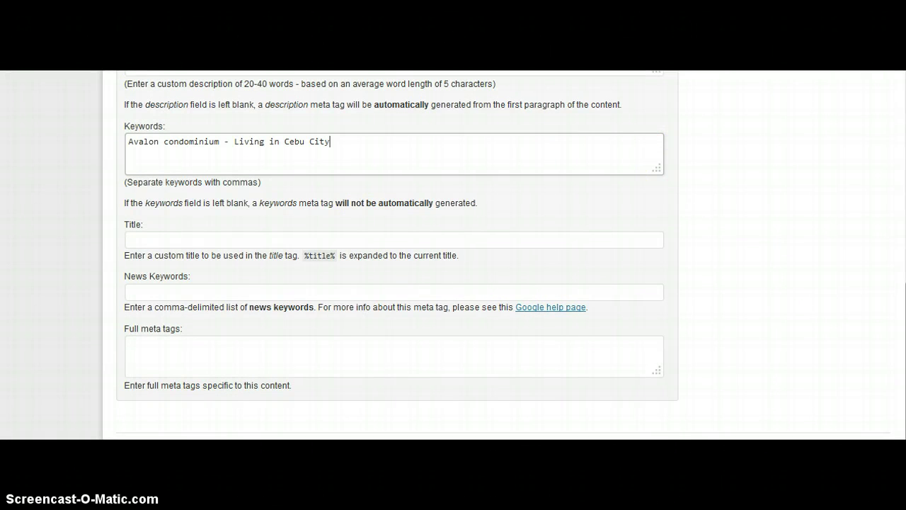
Publish the page and view its live version on the website
scroll(396, 255, up, 10)
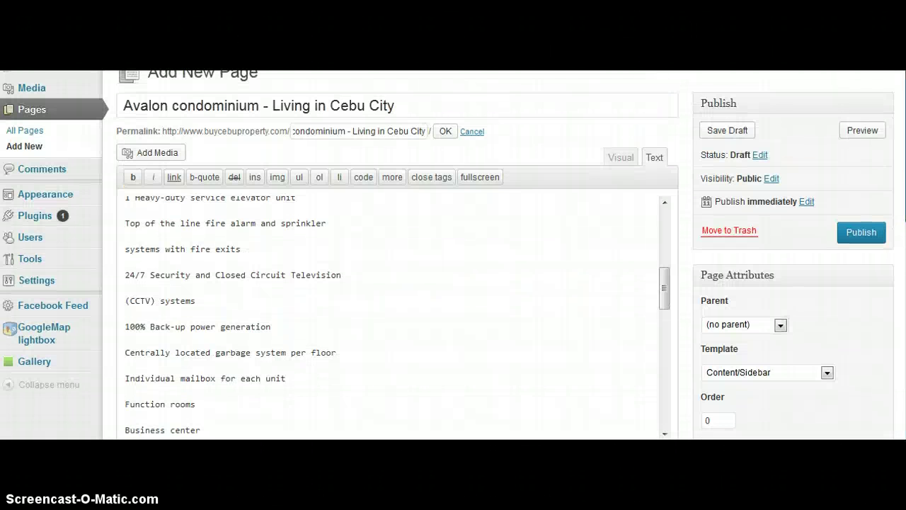
click(875, 238)
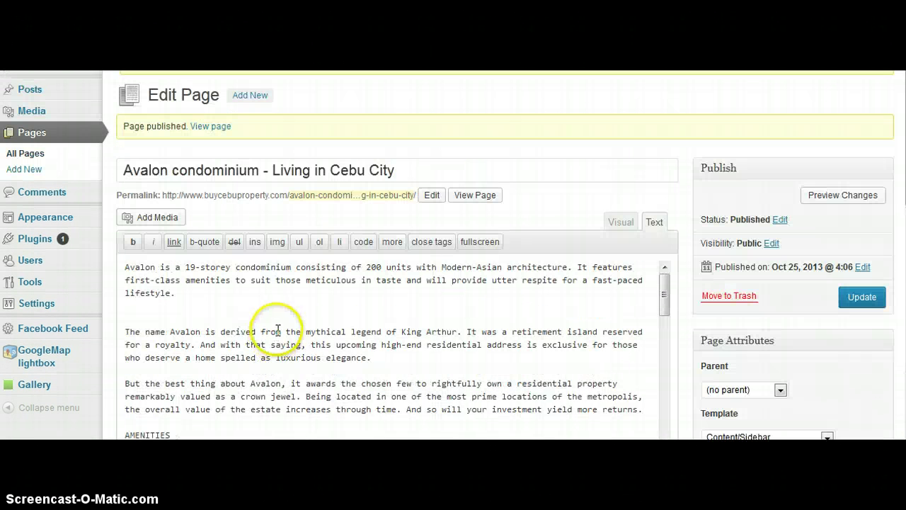
click(478, 201)
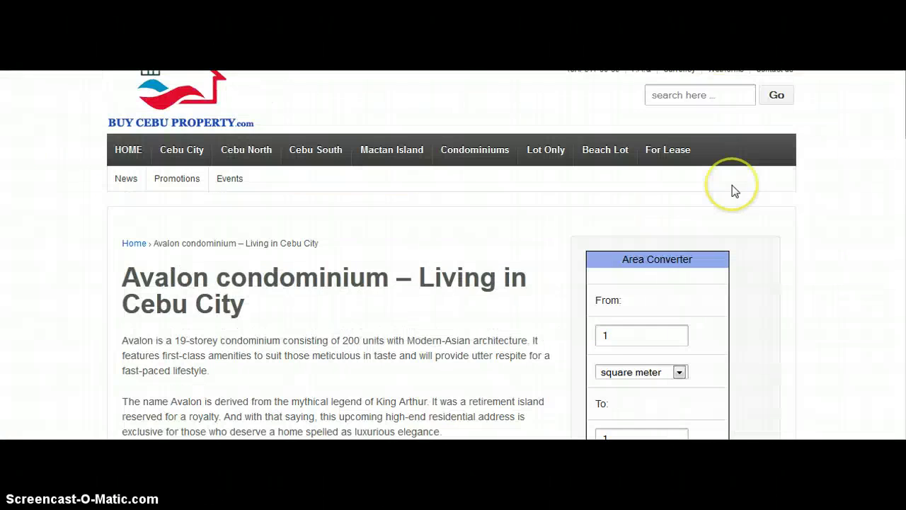
scroll(792, 204, down, 3)
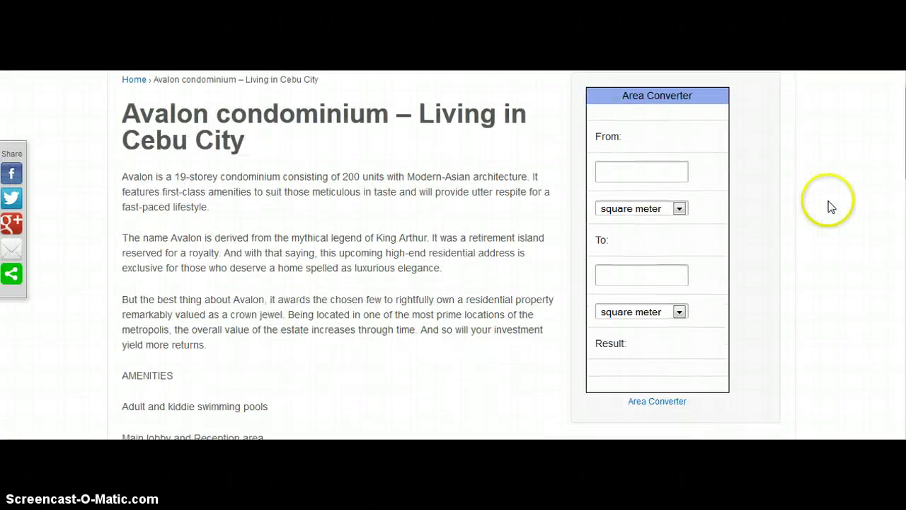
Review the live Avalon page with its Content/Sidebar layout, including the Area Converter's unit options and the amenities text
scroll(821, 208, down, 4)
scroll(814, 208, up, 4)
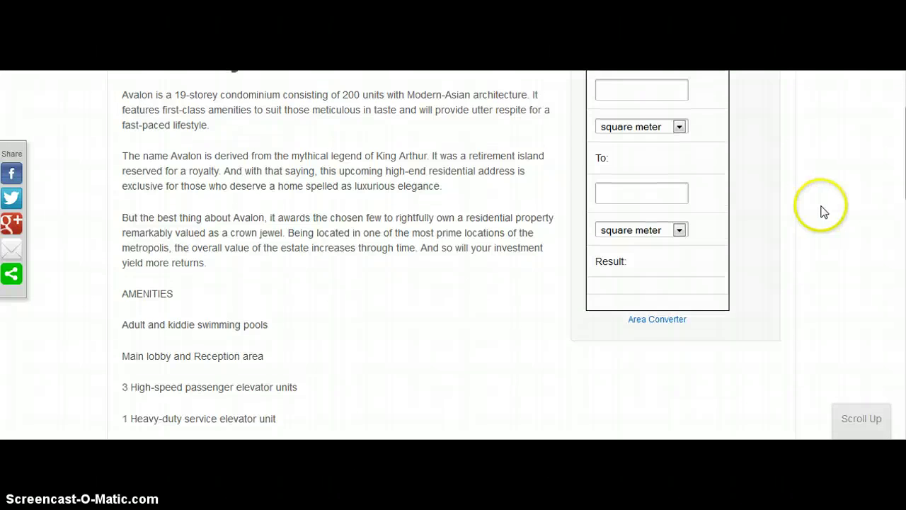
scroll(824, 210, up, 1)
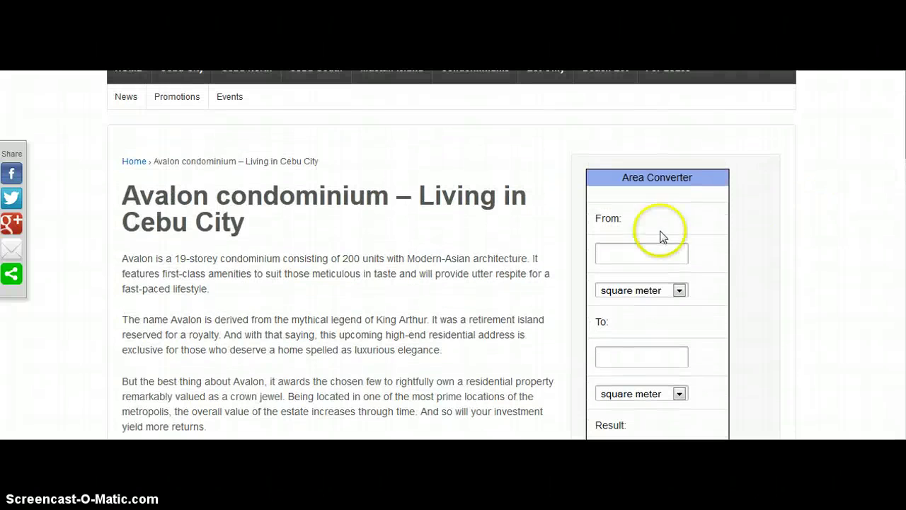
click(679, 293)
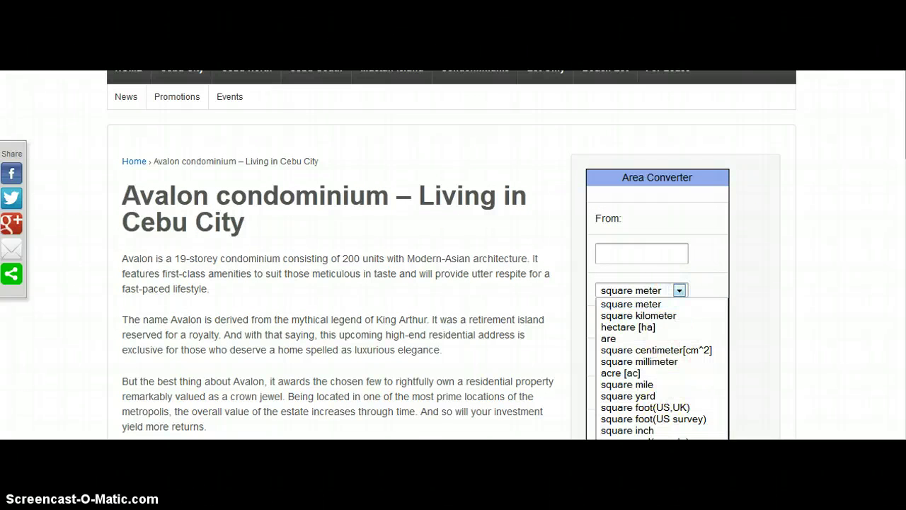
click(680, 292)
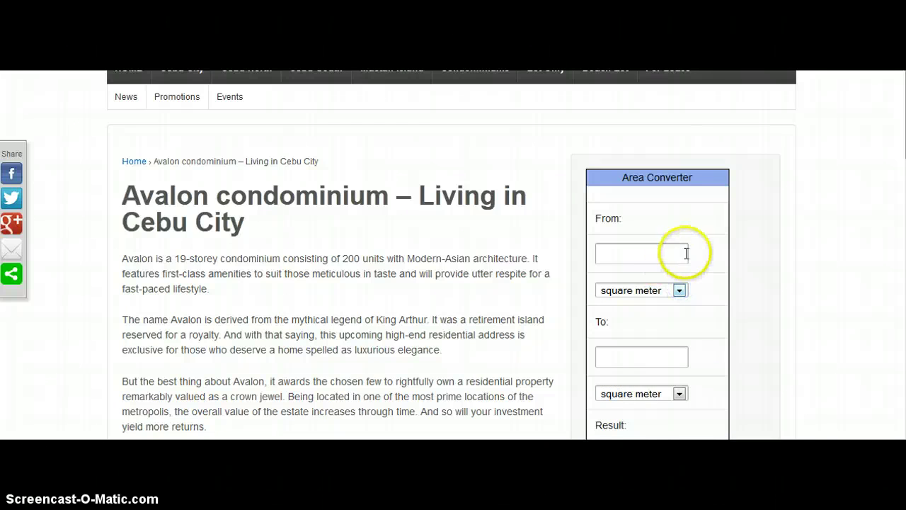
scroll(686, 255, down, 3)
scroll(691, 255, up, 1)
scroll(691, 256, down, 7)
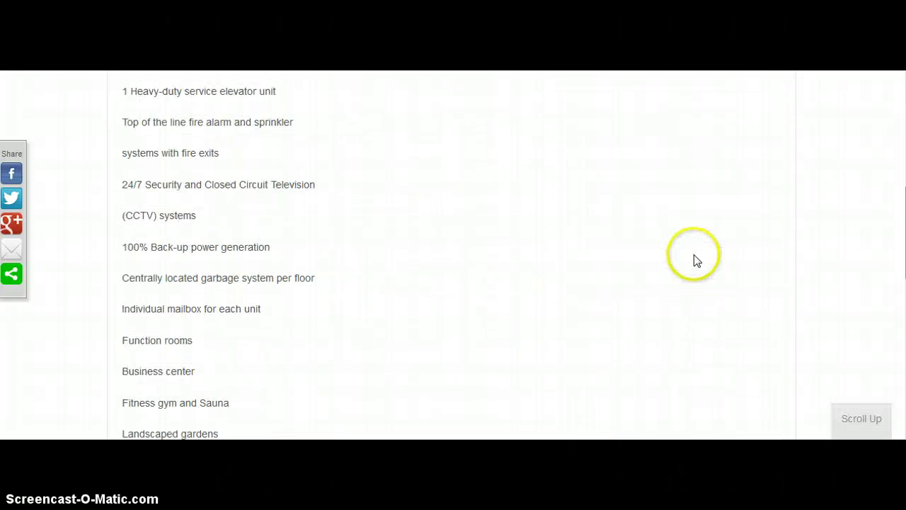
scroll(693, 254, up, 8)
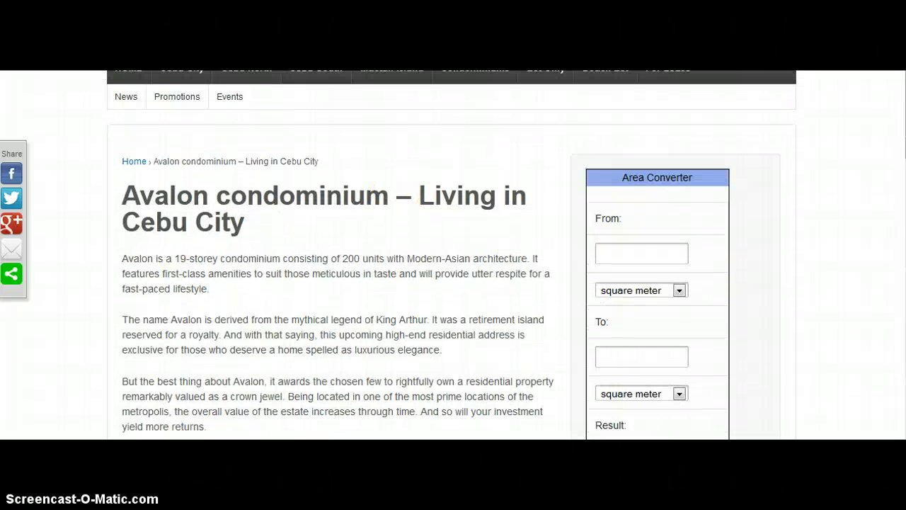
Return to the page editor, set the page template to Full Width Page (no sidebar) and update the page
key(alt+Left)
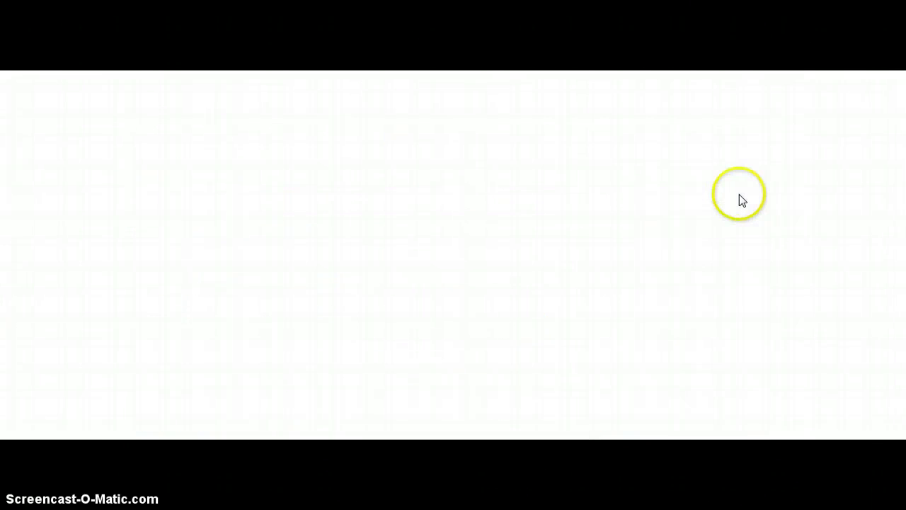
scroll(886, 318, down, 2)
click(827, 317)
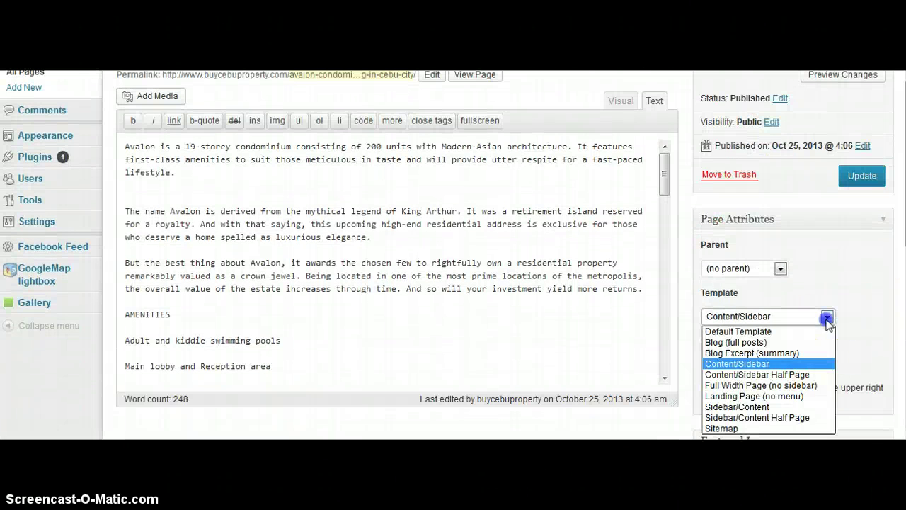
click(792, 386)
click(861, 176)
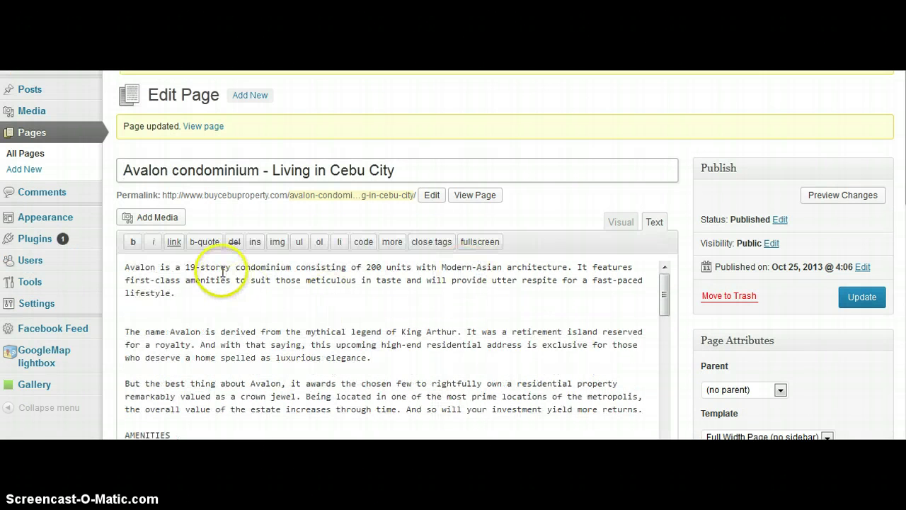
View the updated live page and check the full-width layout of the introduction, amenities and features text
click(216, 128)
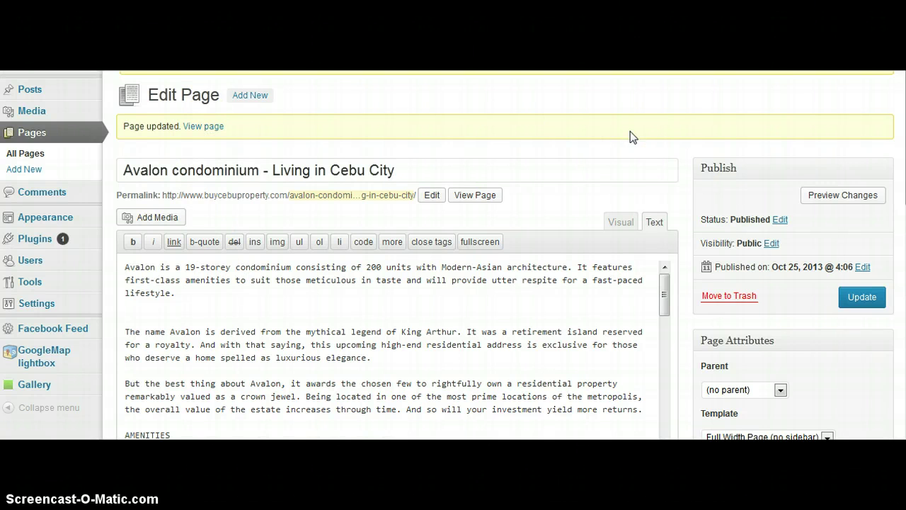
scroll(847, 173, down, 3)
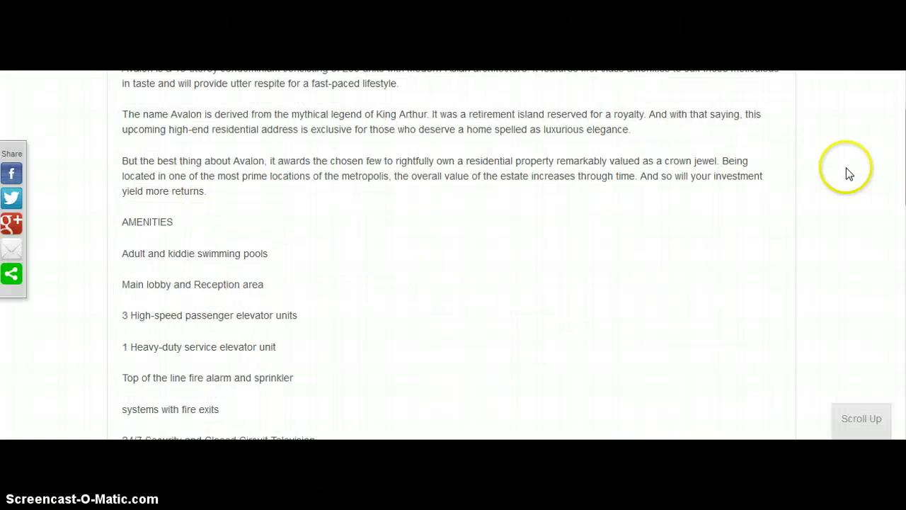
scroll(770, 182, down, 4)
scroll(765, 190, down, 7)
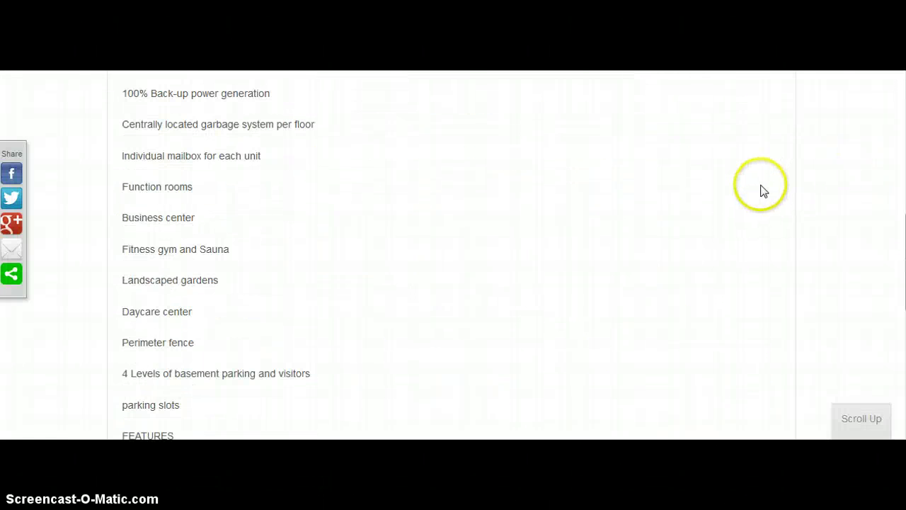
scroll(452, 255, up, 12)
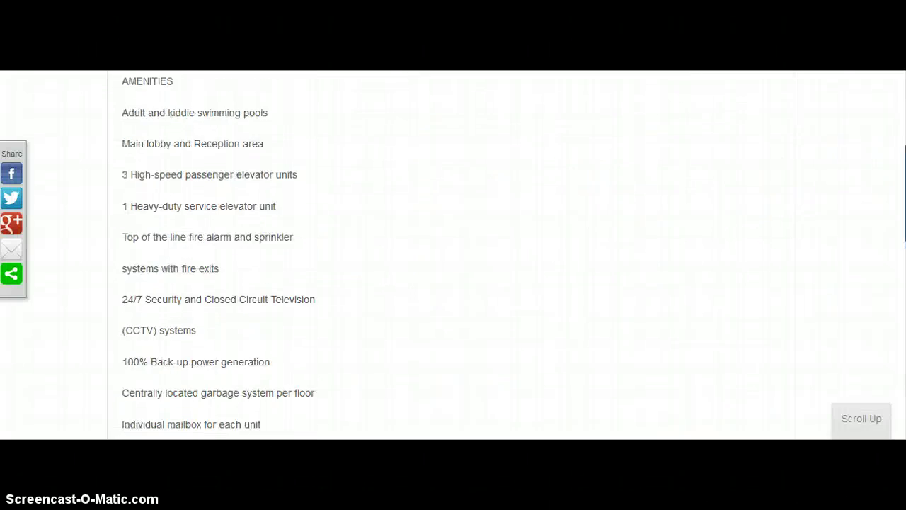
scroll(453, 255, down, 7)
scroll(452, 256, down, 8)
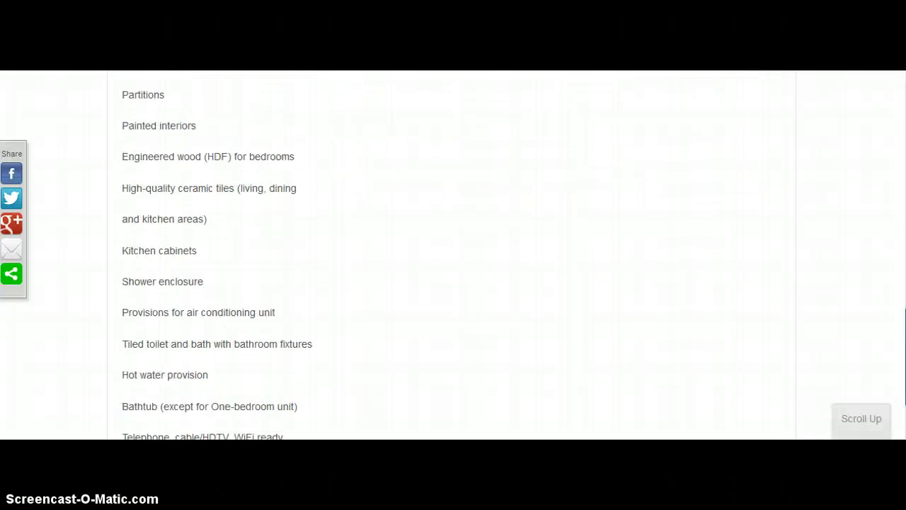
scroll(451, 257, up, 1)
scroll(451, 256, up, 8)
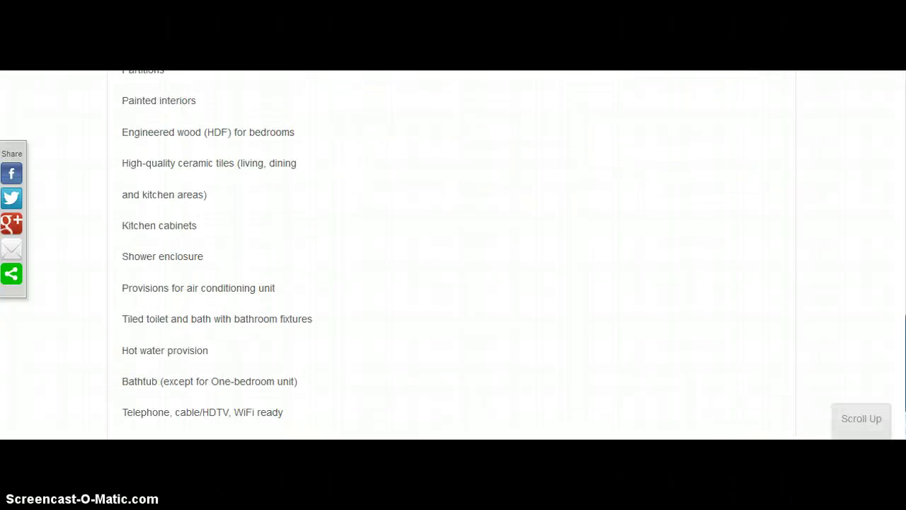
scroll(452, 256, up, 5)
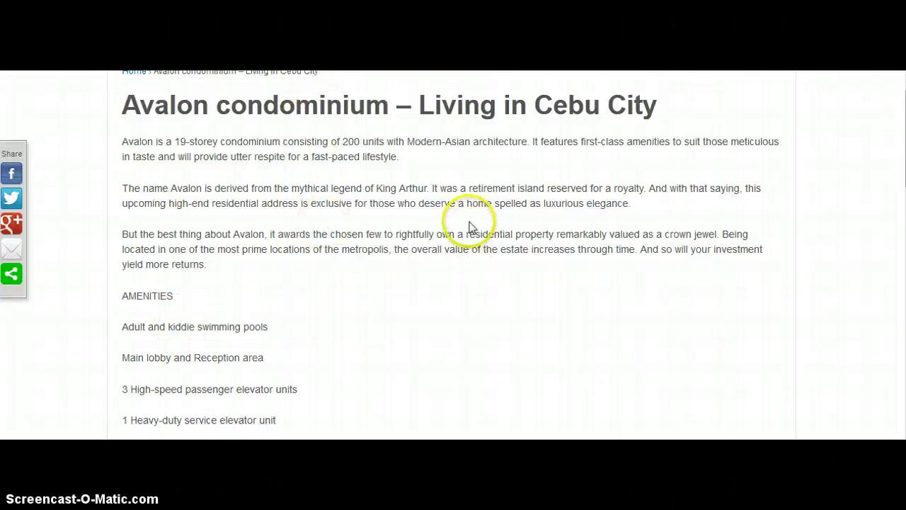
Return to the page editor and make the AMENITIES heading bold in the page text
drag(668, 249, 661, 283)
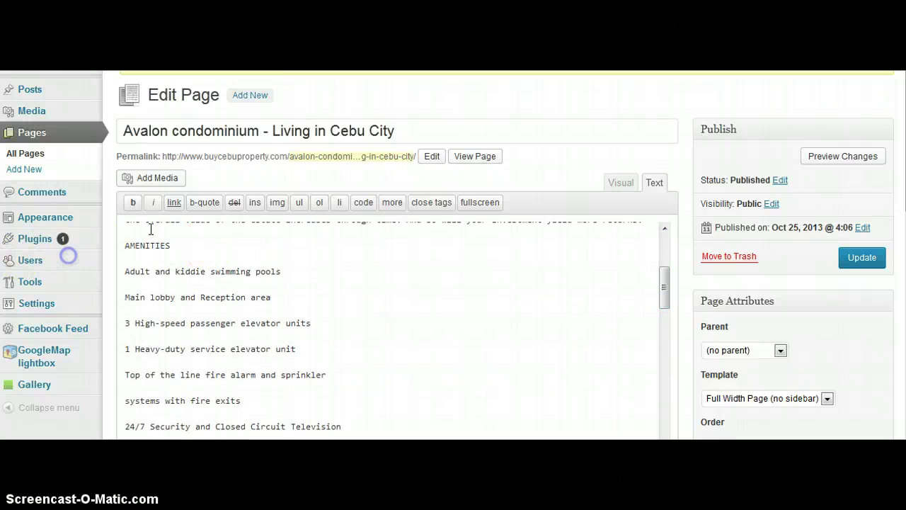
drag(172, 245, 108, 247)
click(134, 204)
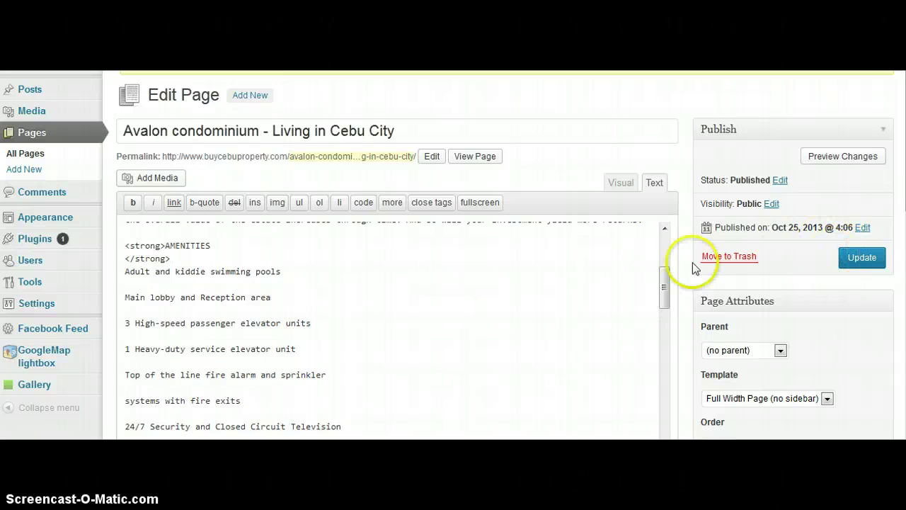
drag(665, 292, 658, 418)
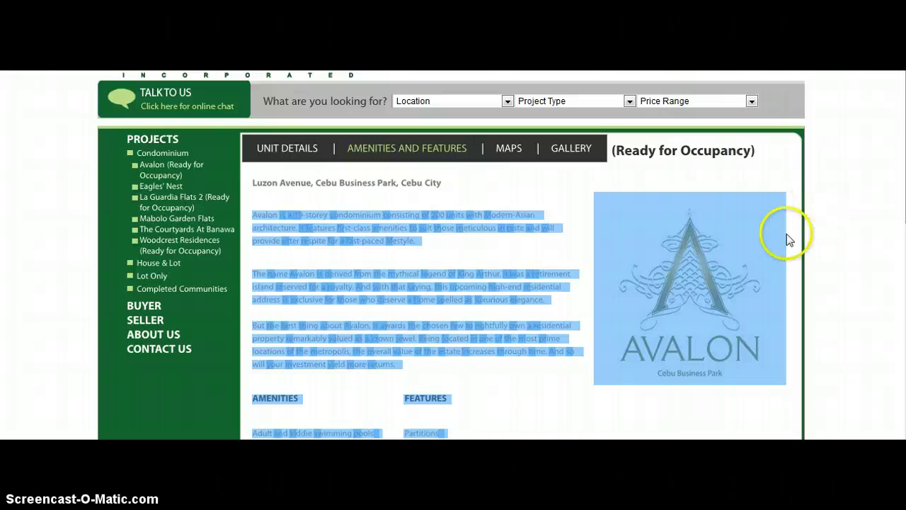
Save the Avalon logo from the source website to the Downloads folder as a JPEG image named avalon
right_click(678, 270)
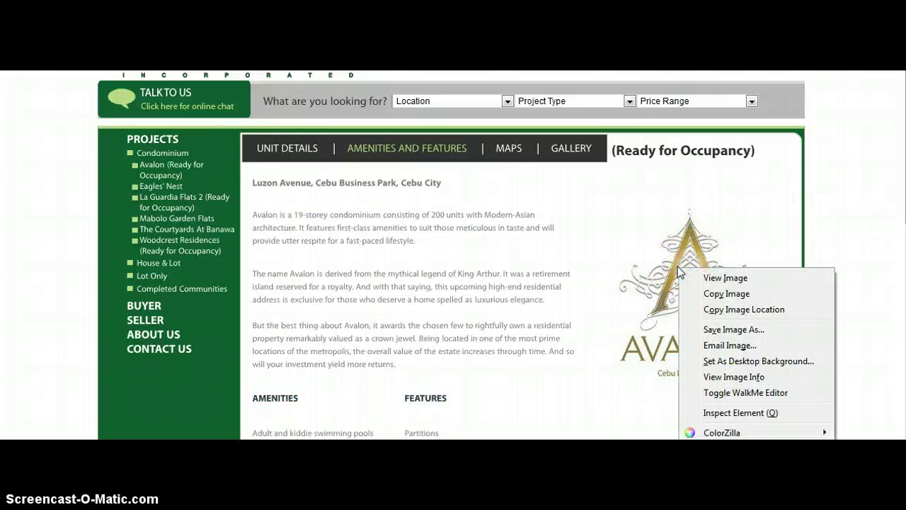
click(757, 329)
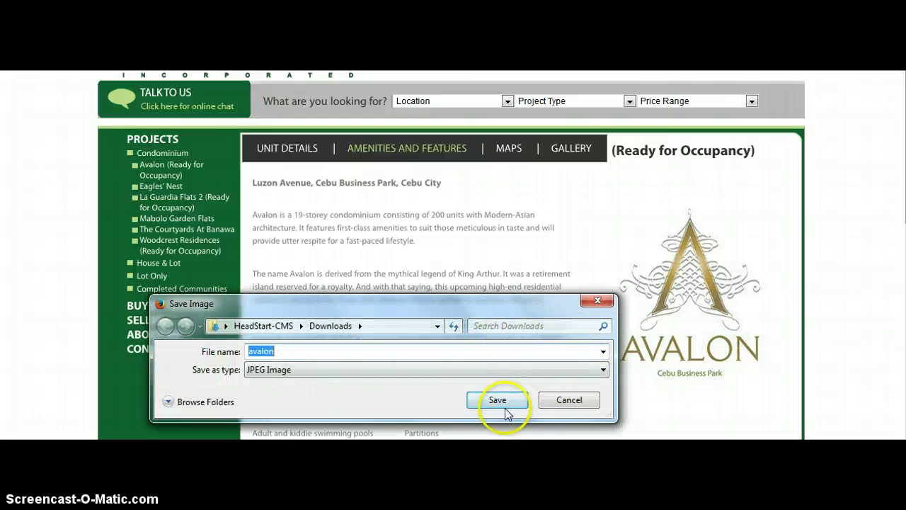
click(502, 403)
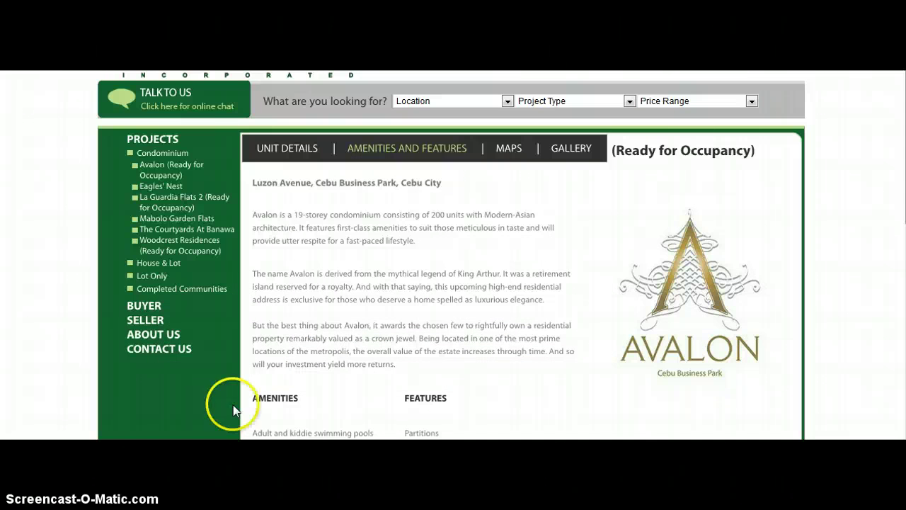
Open the Downloads folder in Windows Explorer
right_click(240, 453)
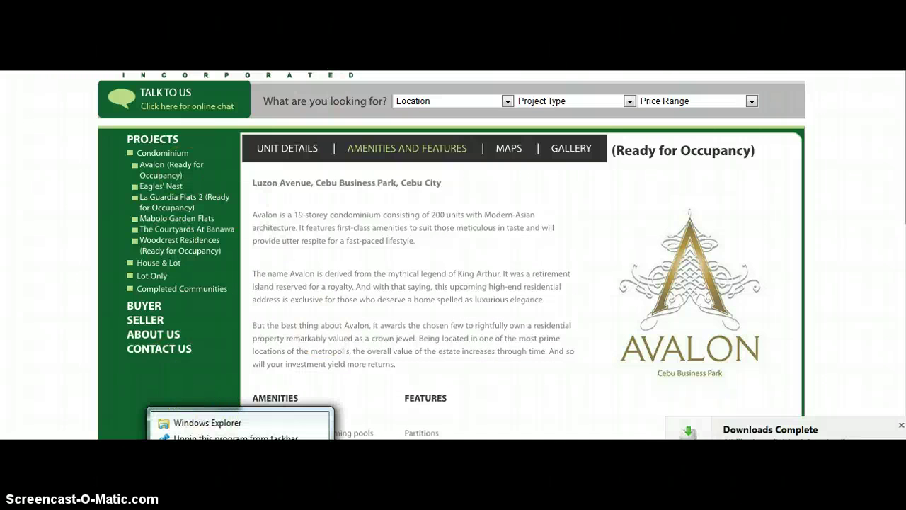
key(super)
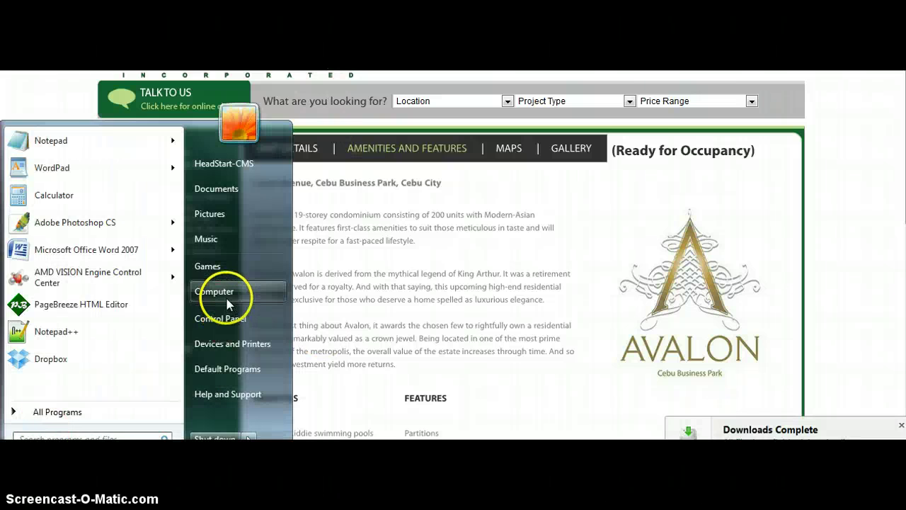
click(219, 290)
key(F4)
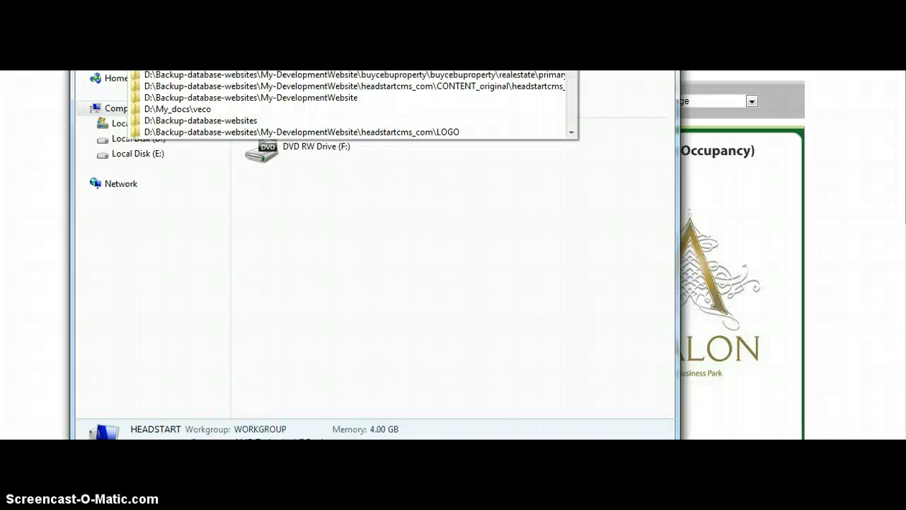
key(Return)
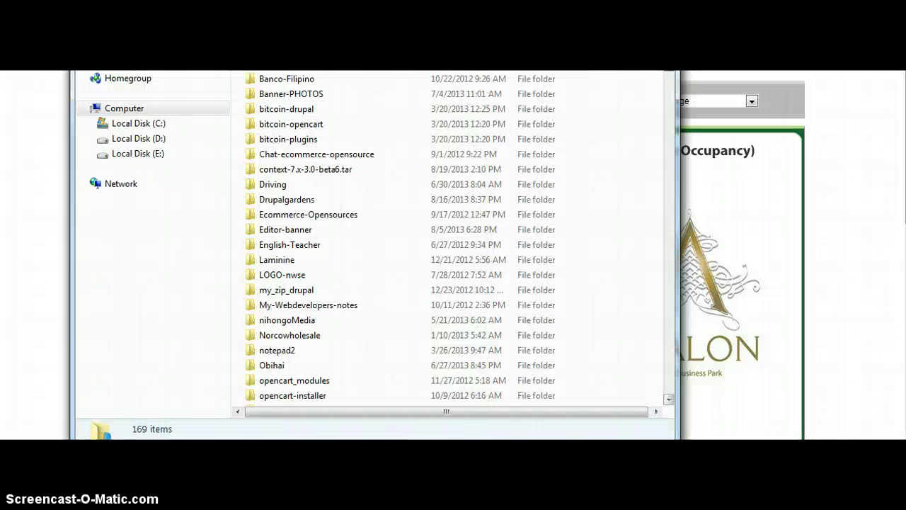
Find the saved avalon JPEG among the downloaded files, open it to check the logo, and close the image viewer
drag(903, 76, 898, 205)
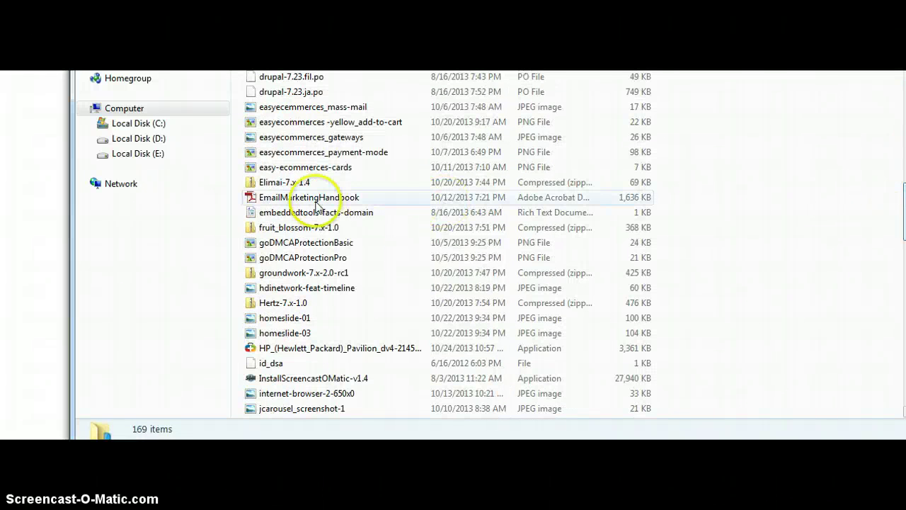
click(446, 198)
key(a)
key(a)
key(a)
key(a)
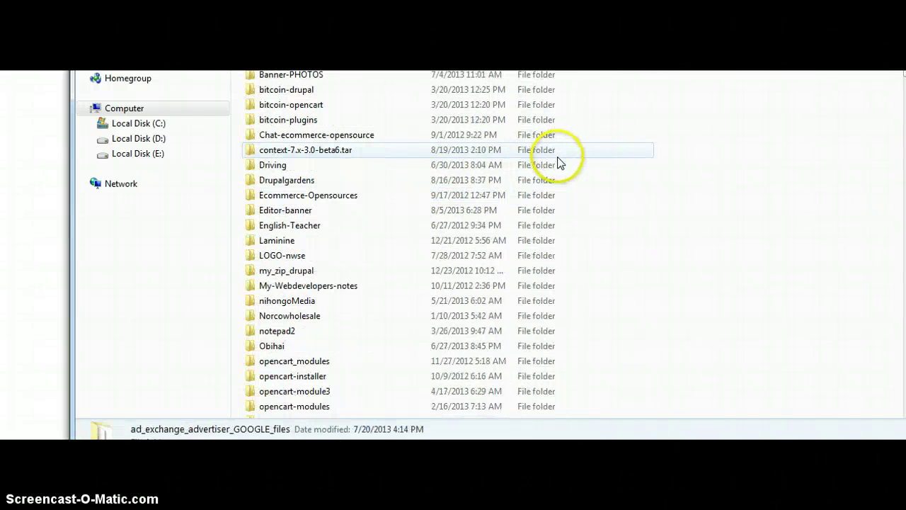
key(a)
key(a)
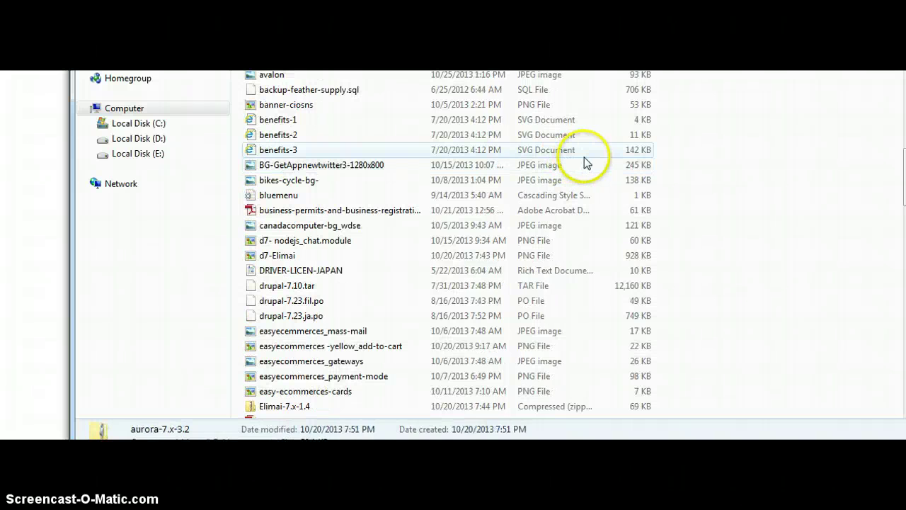
double_click(276, 77)
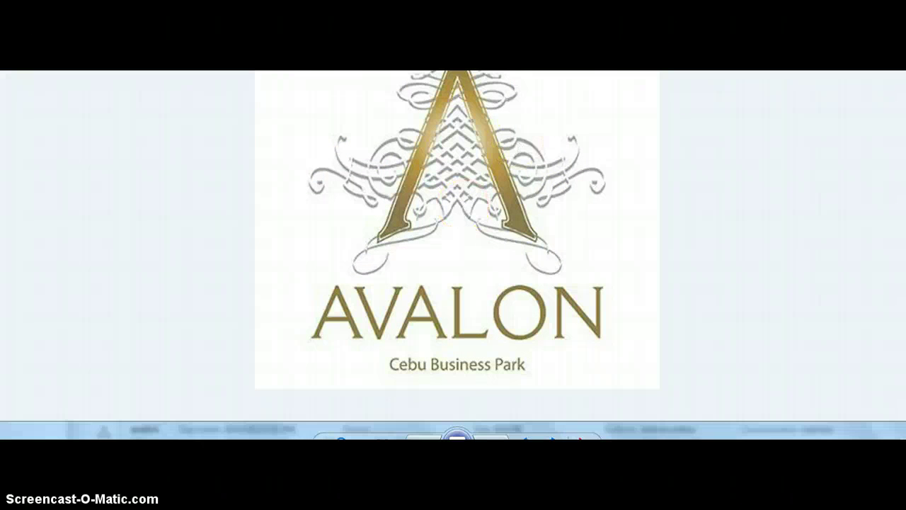
key(alt+F4)
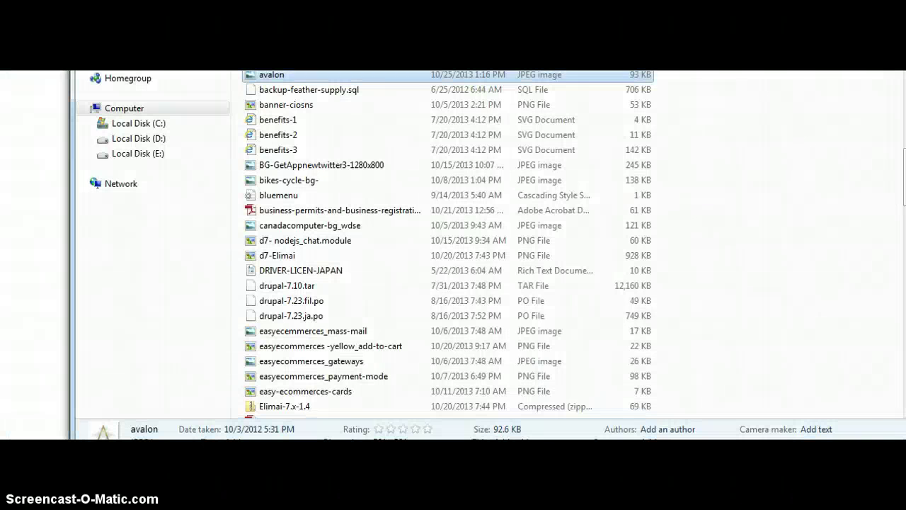
Return to the page editor, go to the start of the text and upload the avalon JPEG as new media
key(alt+Tab)
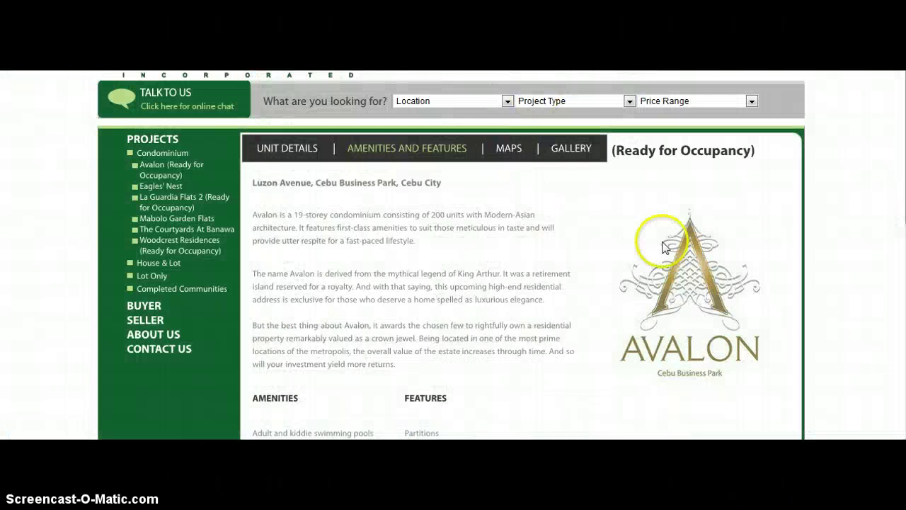
key(alt+Tab)
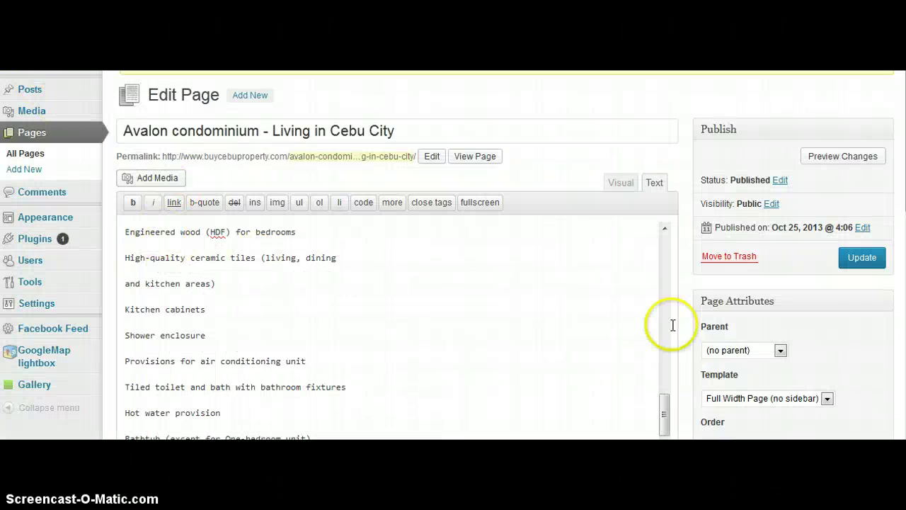
scroll(669, 410, up, 1)
drag(669, 410, 665, 230)
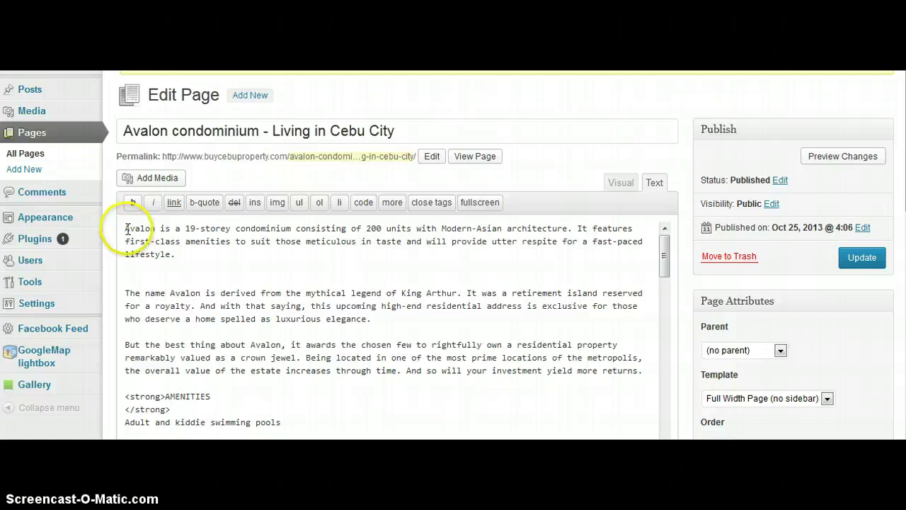
click(162, 183)
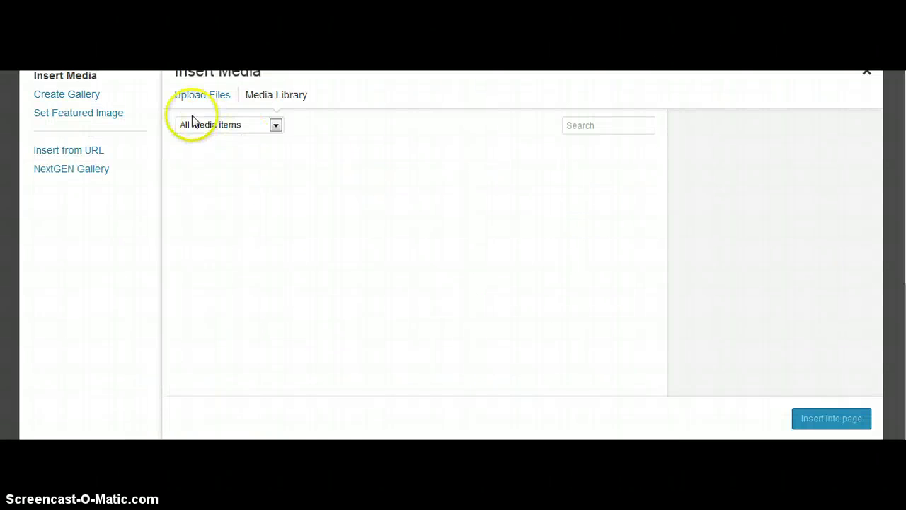
click(198, 95)
click(548, 303)
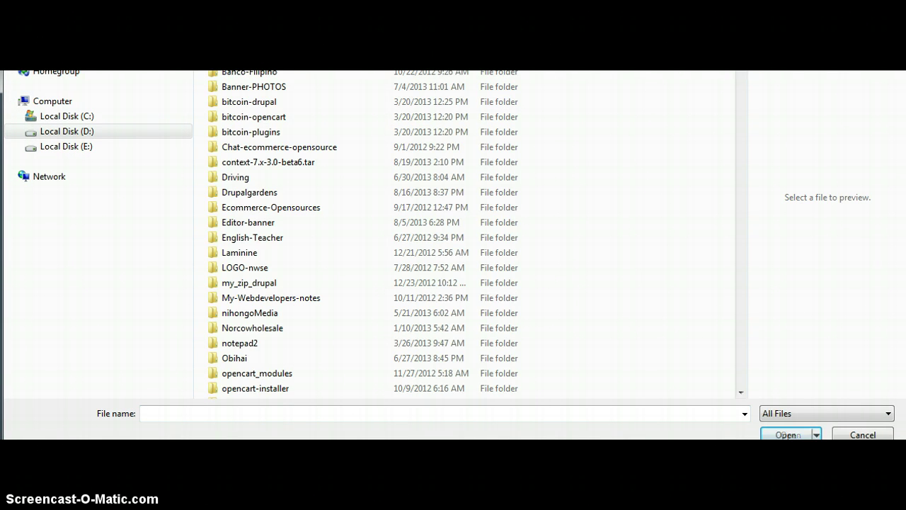
drag(739, 78, 735, 139)
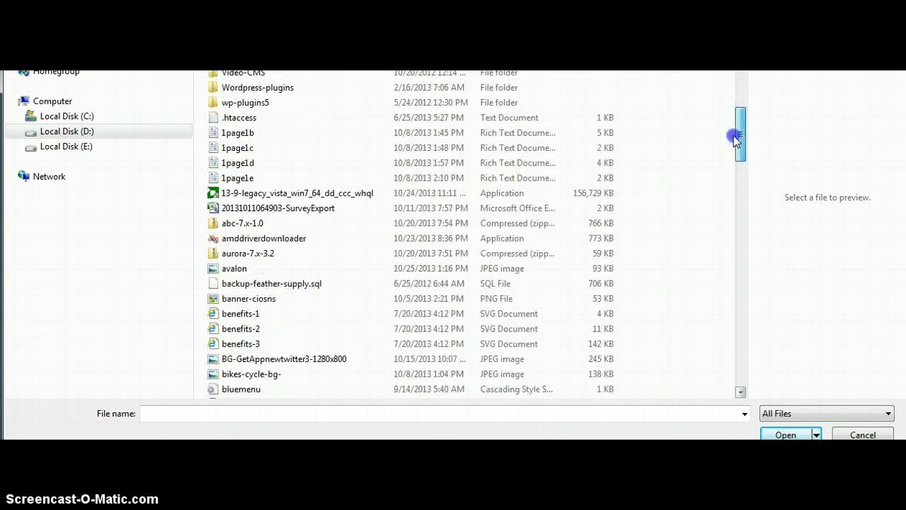
double_click(221, 267)
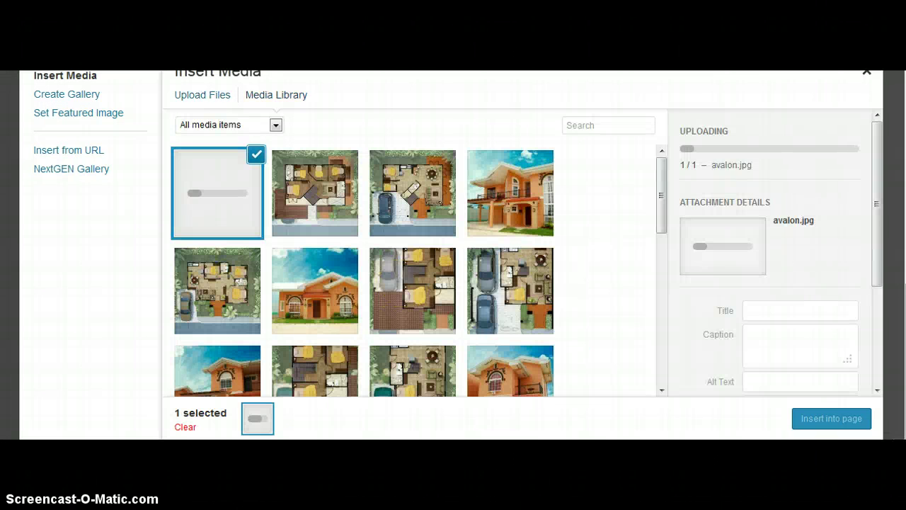
Set the avalon image's alignment to Right at size Medium – 300 × 300 and insert it before the first paragraph
drag(876, 142, 864, 254)
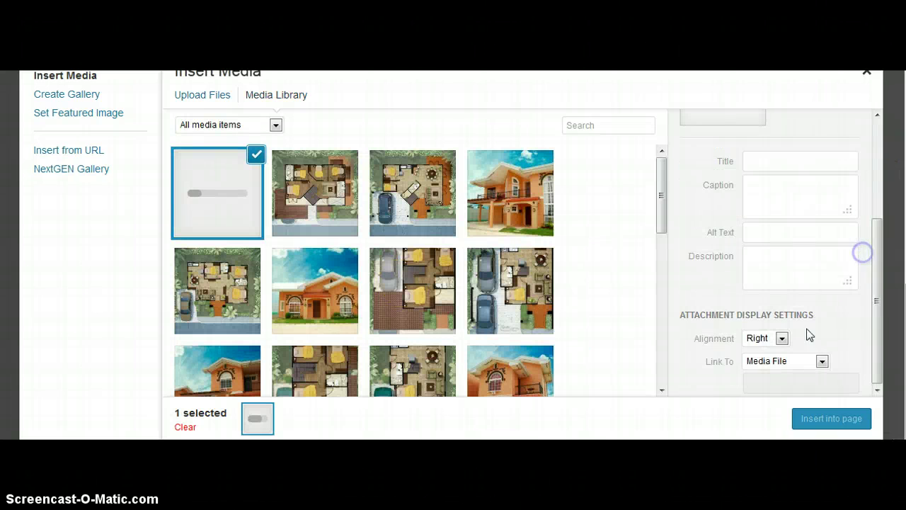
click(784, 342)
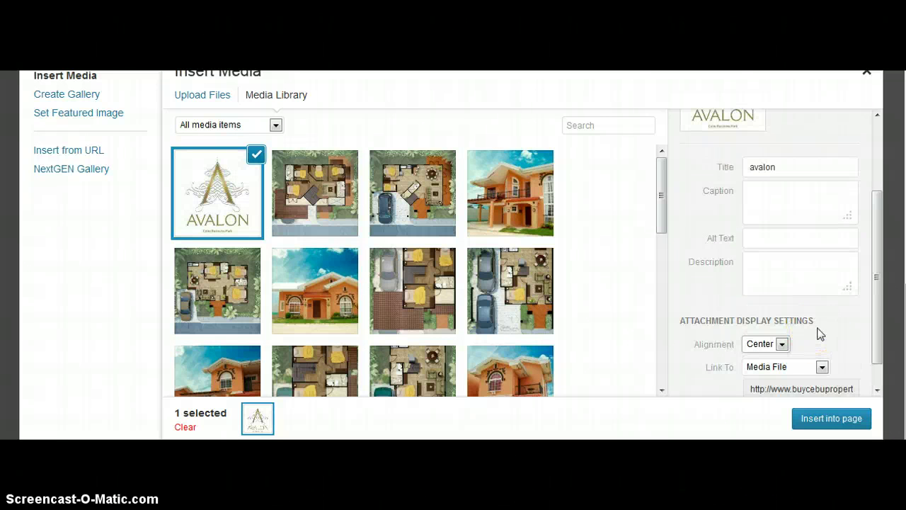
drag(869, 290, 874, 314)
click(780, 316)
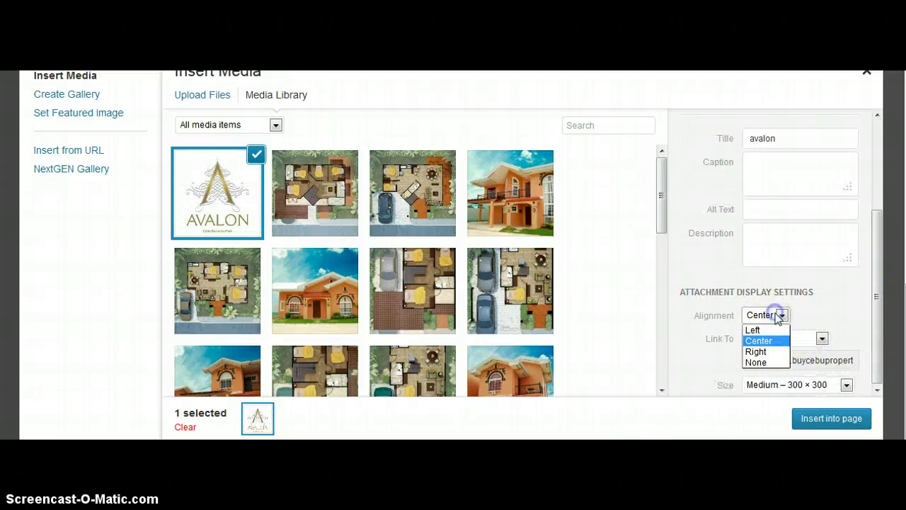
click(764, 351)
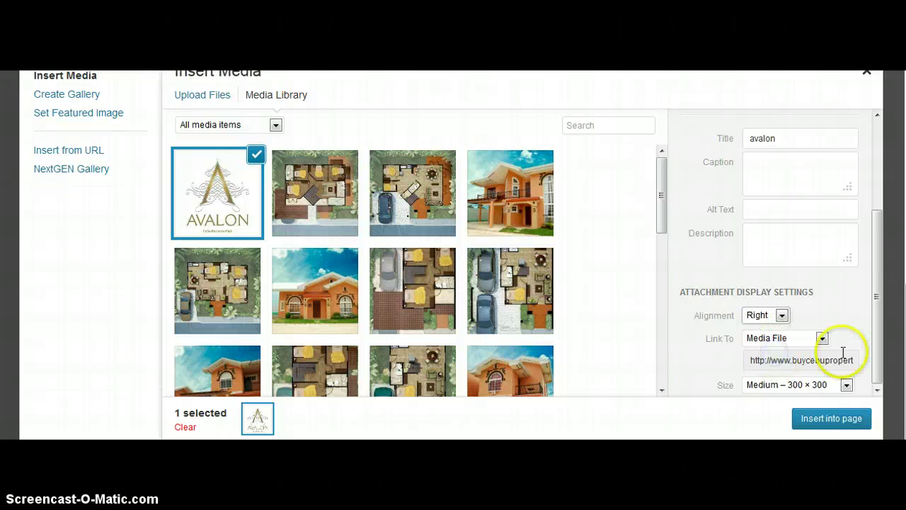
click(846, 386)
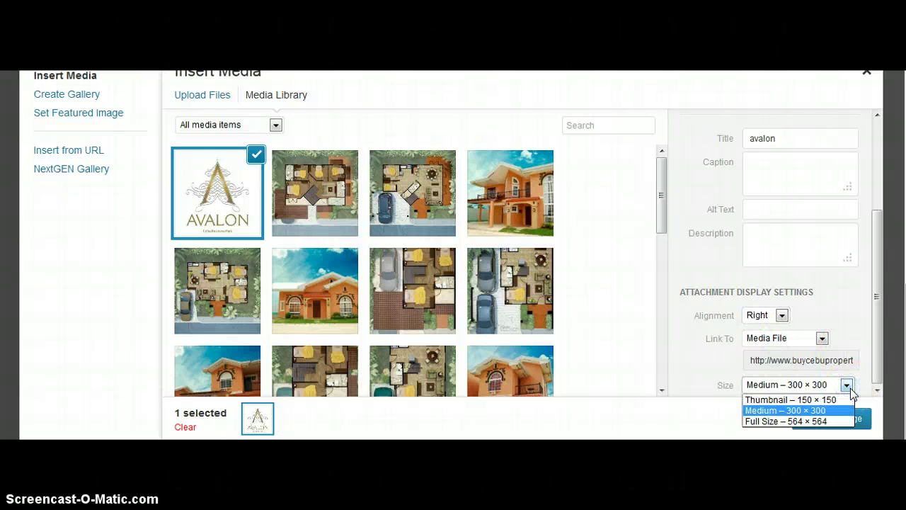
click(850, 389)
scroll(869, 267, up, 1)
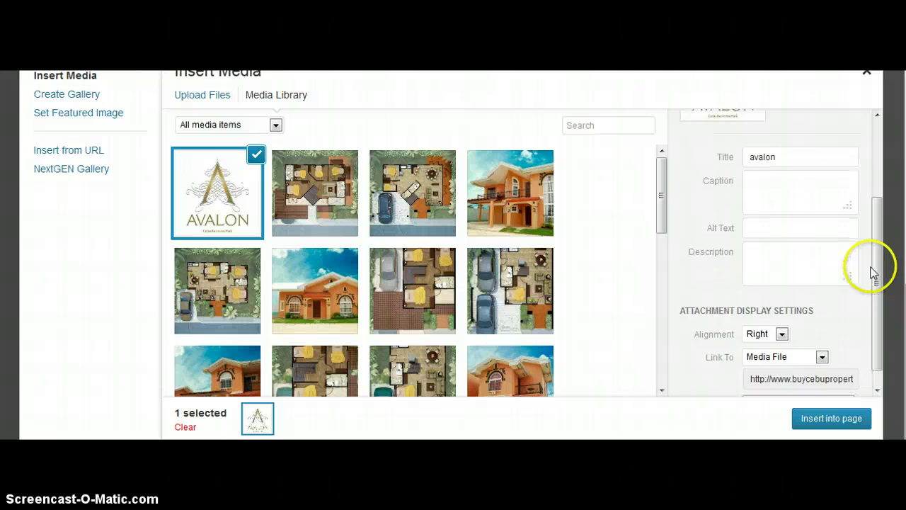
click(831, 418)
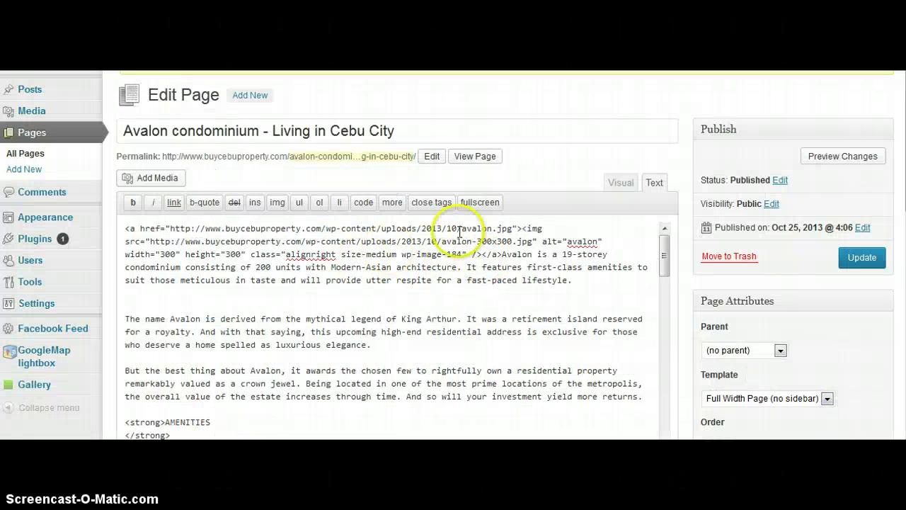
Update the page, view its published version and check the logo, paragraphs, amenities and features down to the footer
click(861, 259)
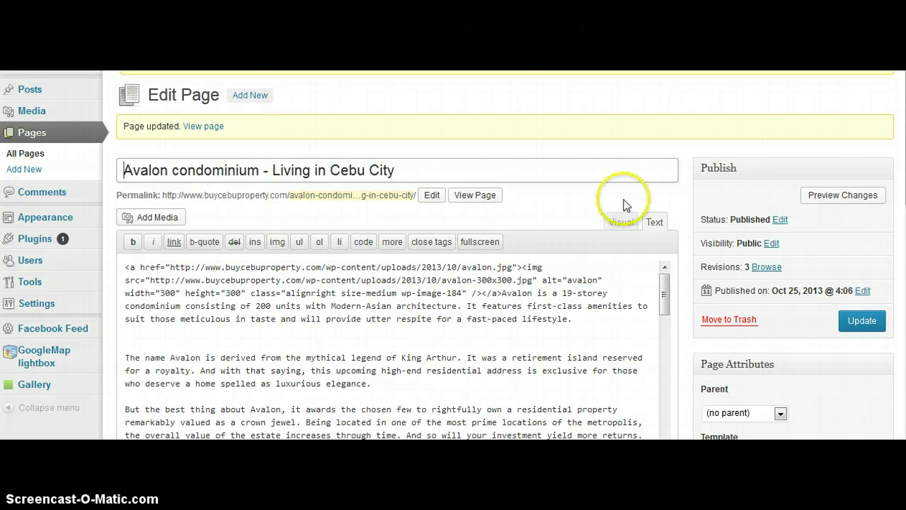
click(479, 198)
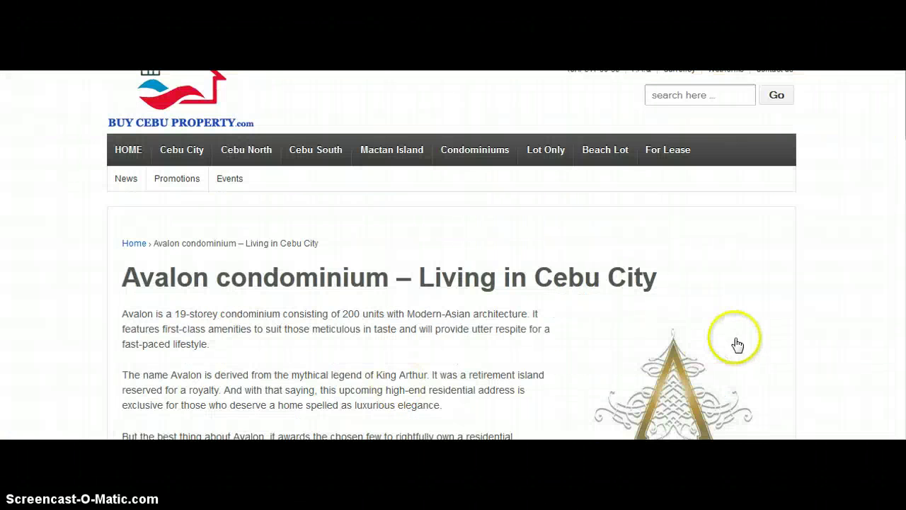
scroll(825, 283, down, 3)
scroll(895, 240, up, 1)
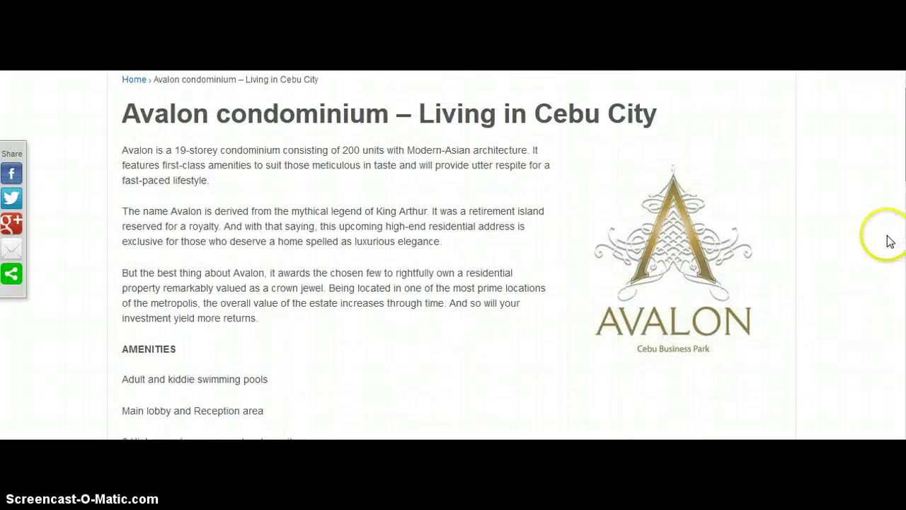
scroll(851, 247, down, 2)
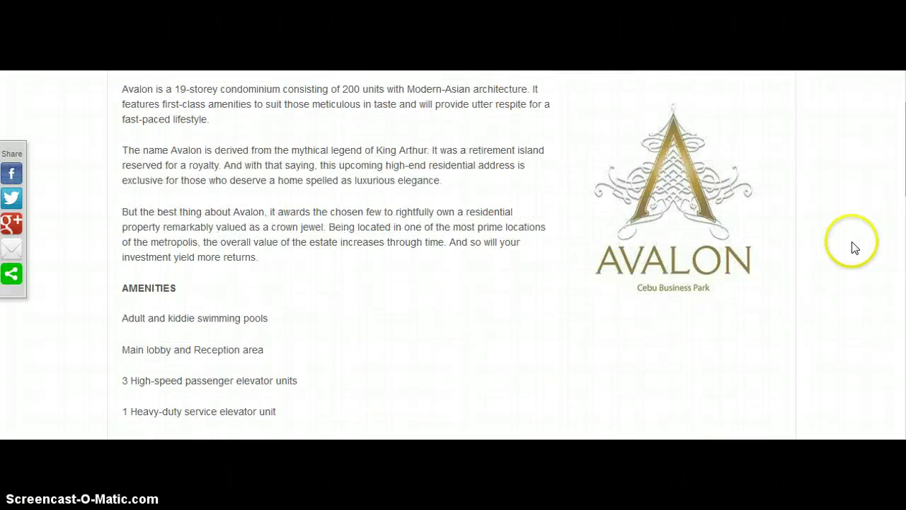
scroll(788, 264, down, 6)
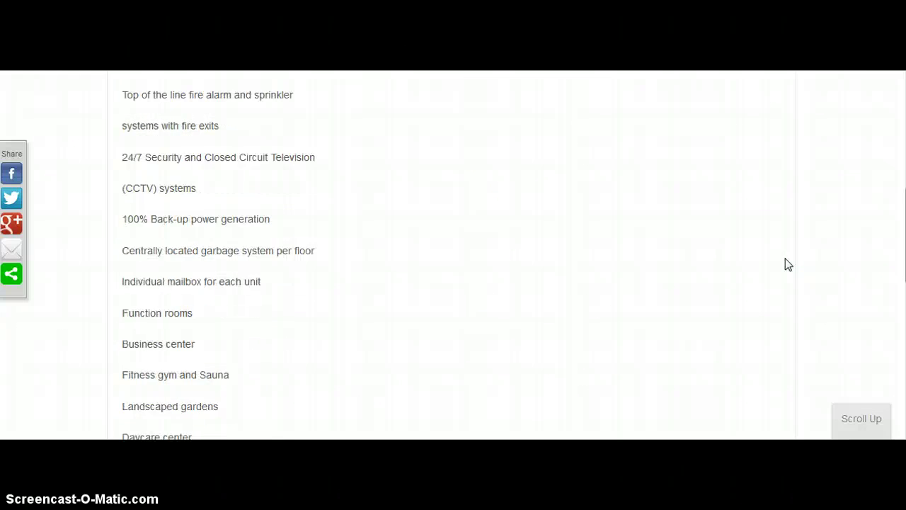
scroll(788, 264, down, 5)
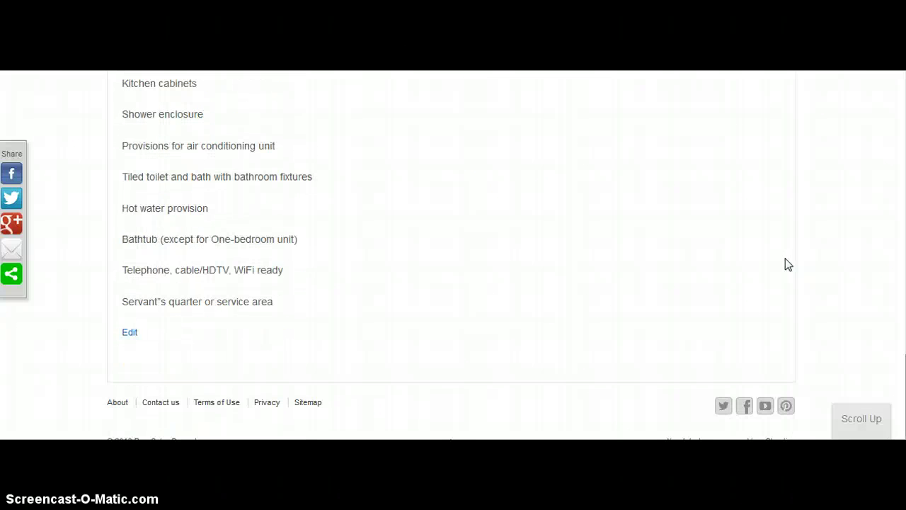
click(873, 318)
scroll(451, 255, up, 14)
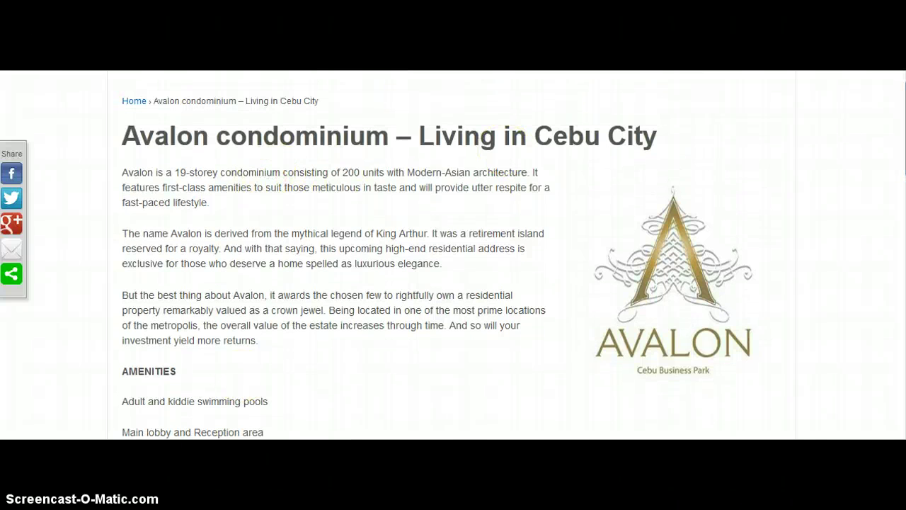
Switch to the Primary-homes-condominiums file in Notepad, highlight the address line above the Avalon description, and minimize the file
key(alt+Tab)
click(360, 220)
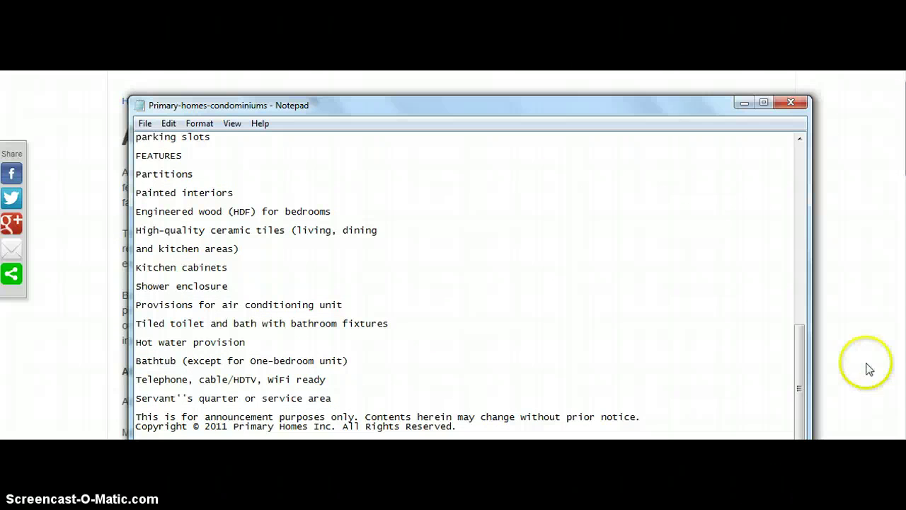
drag(806, 359, 799, 117)
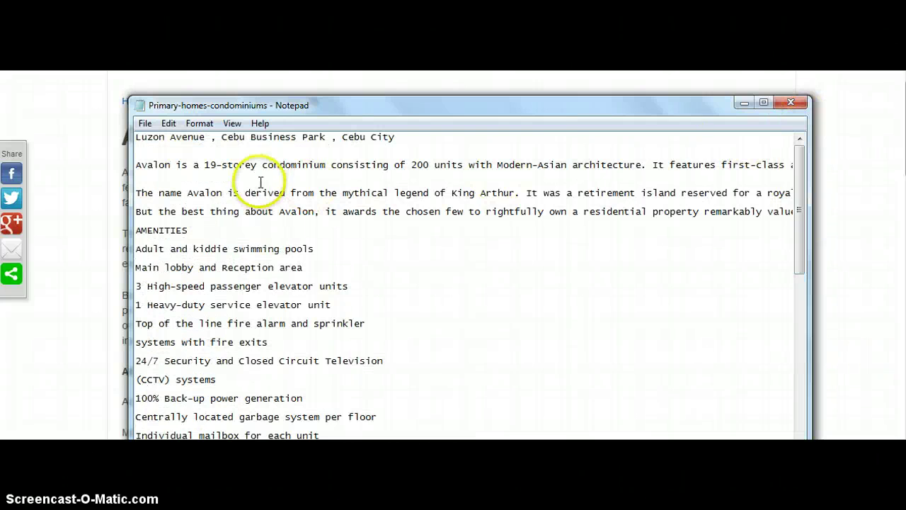
drag(558, 107, 495, 90)
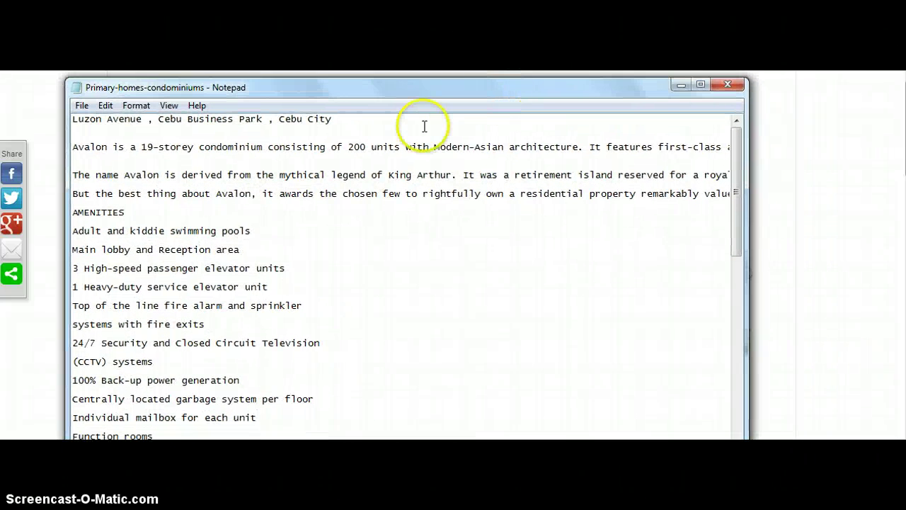
drag(326, 119, 46, 123)
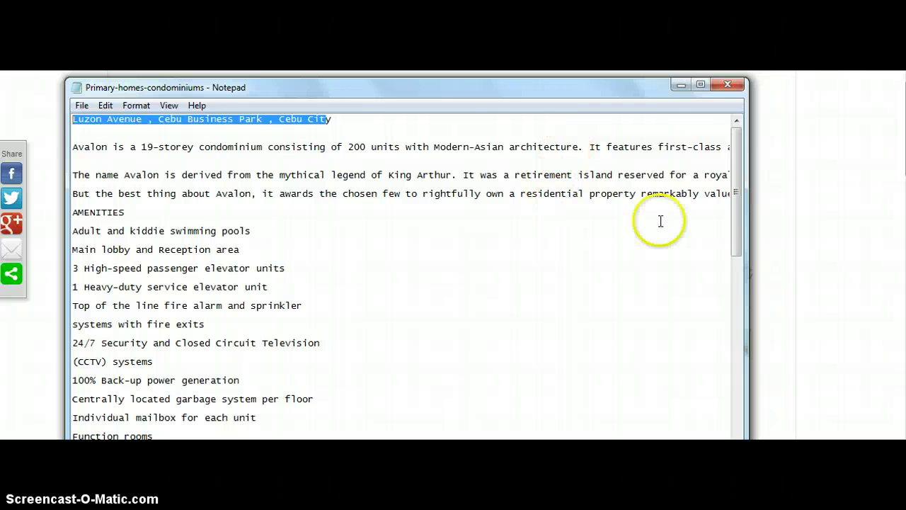
click(399, 136)
drag(330, 120, 44, 111)
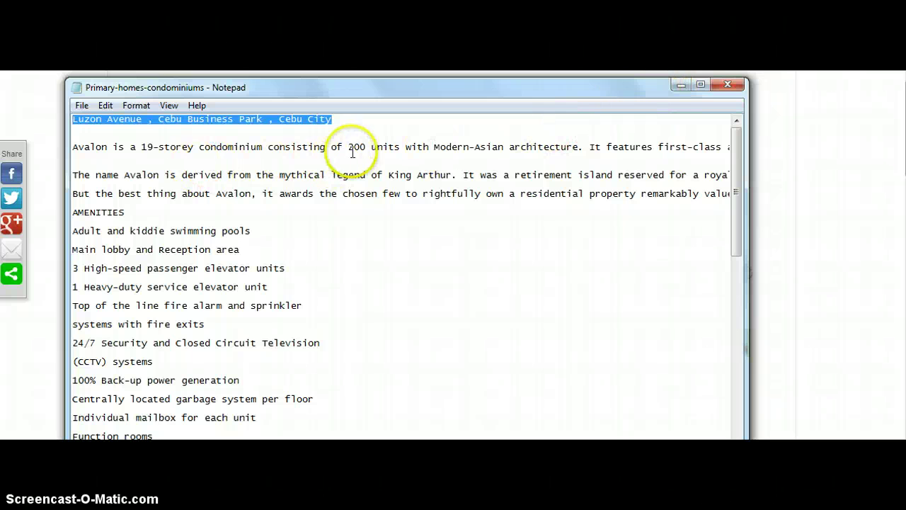
click(680, 85)
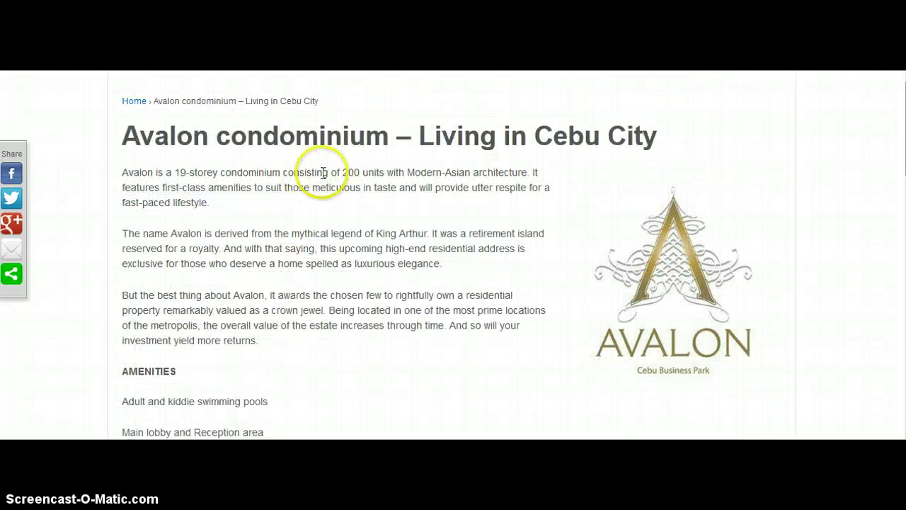
Look through the published Avalon page again and bring up the site's appearance options
scroll(453, 255, down, 9)
scroll(453, 254, up, 11)
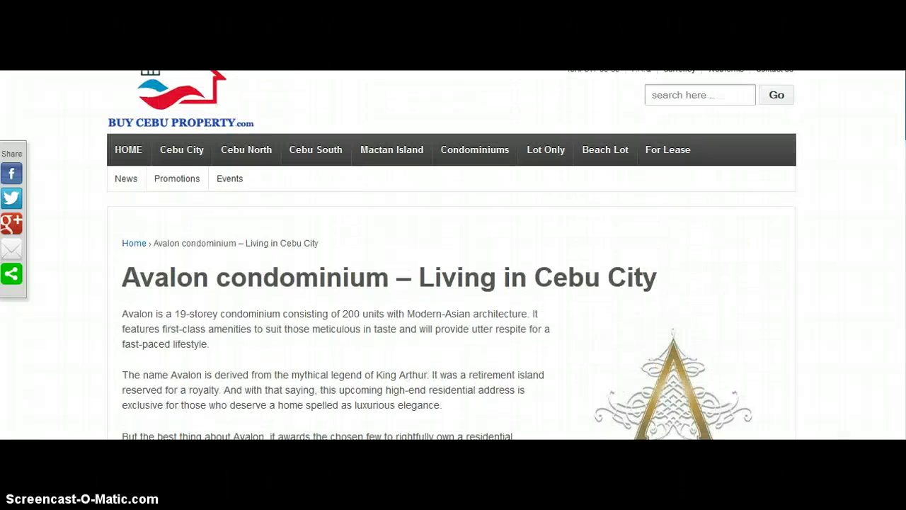
scroll(453, 255, down, 2)
scroll(453, 255, up, 2)
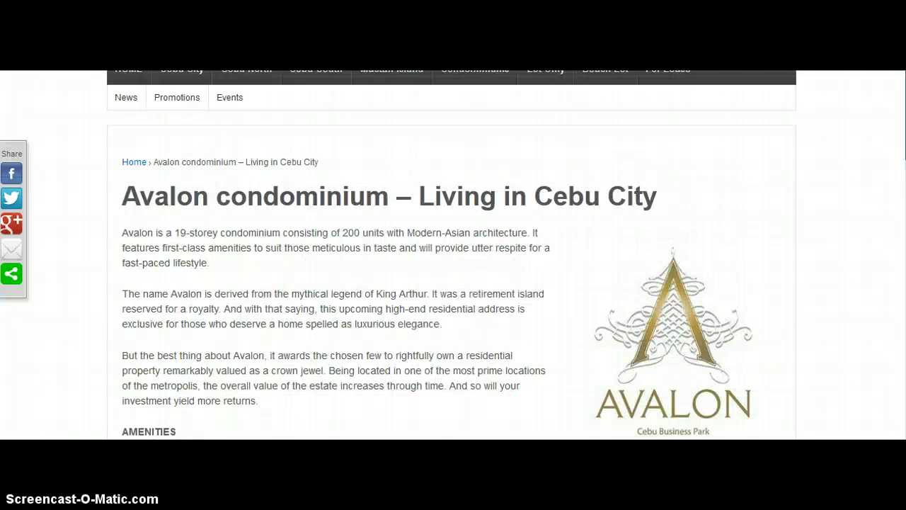
mouse_move(70, 66)
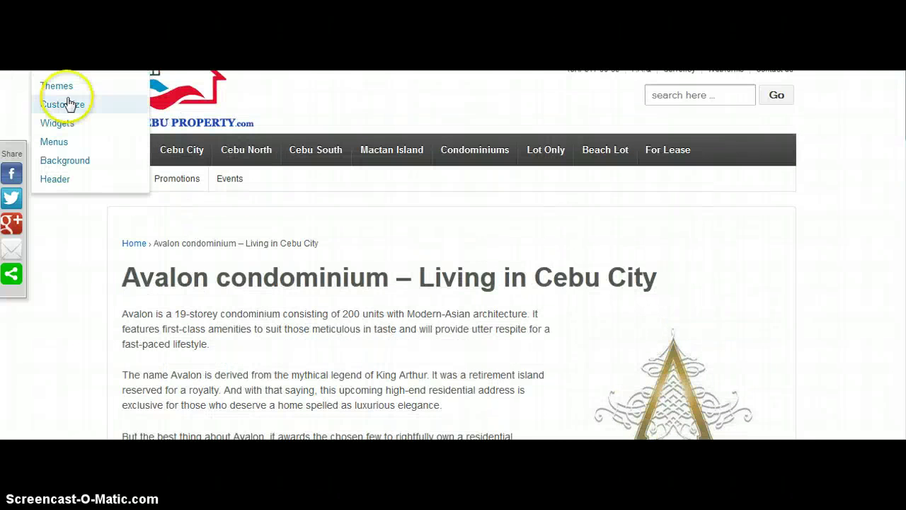